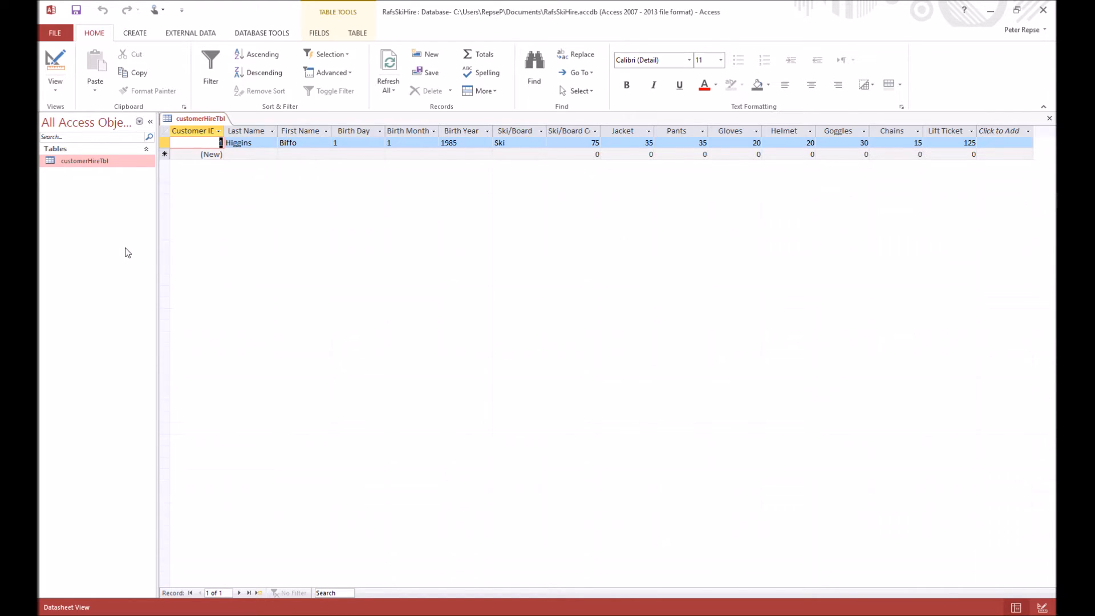
pyautogui.click(310, 143)
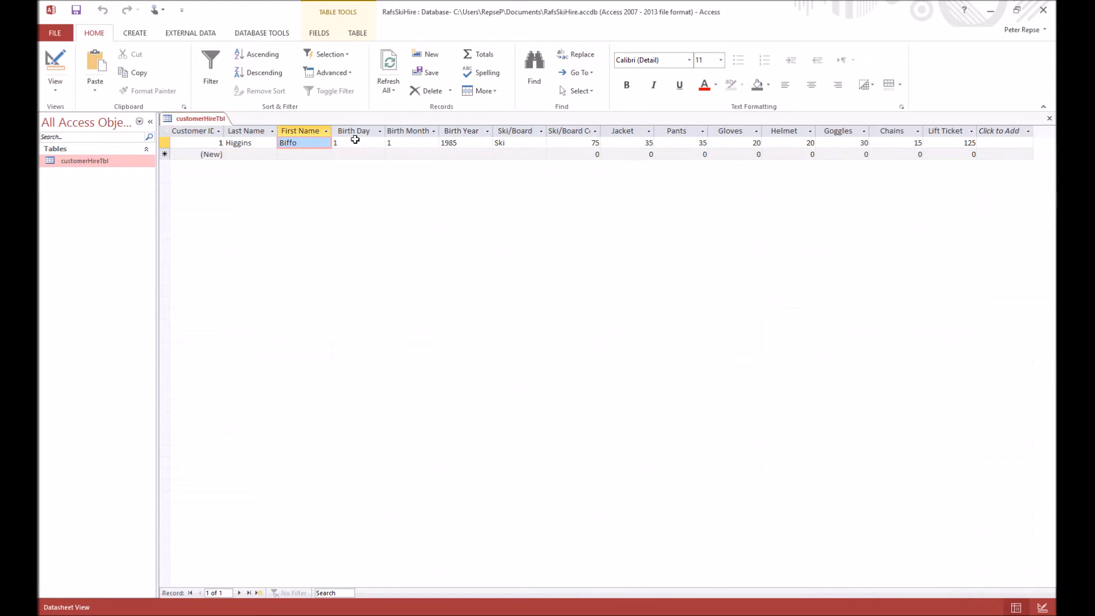
pyautogui.click(355, 141)
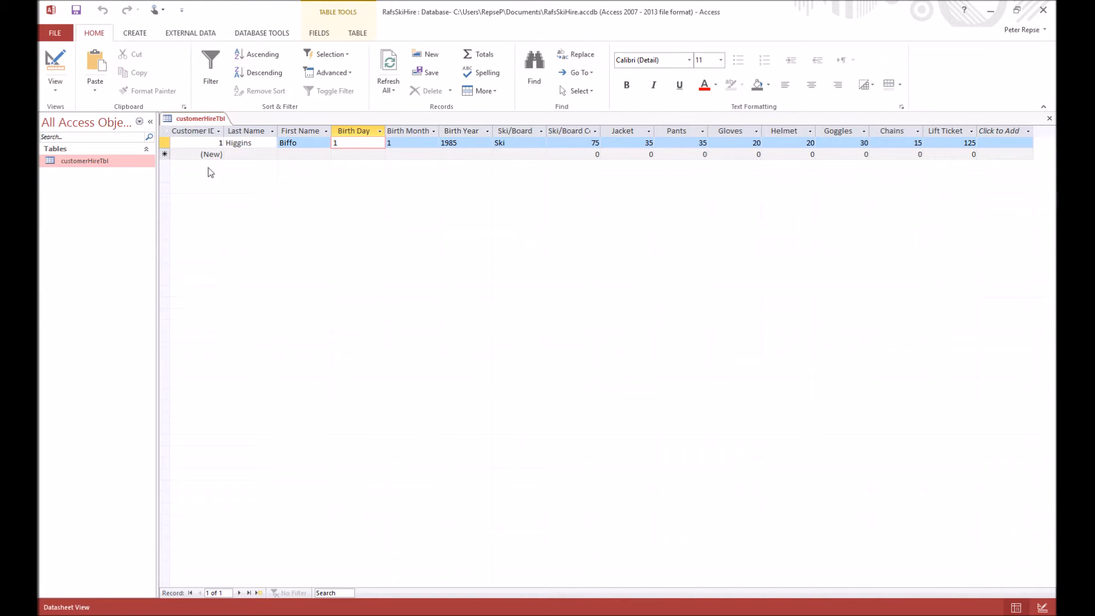
# Create a new blank form in Design View.
pyautogui.click(135, 32)
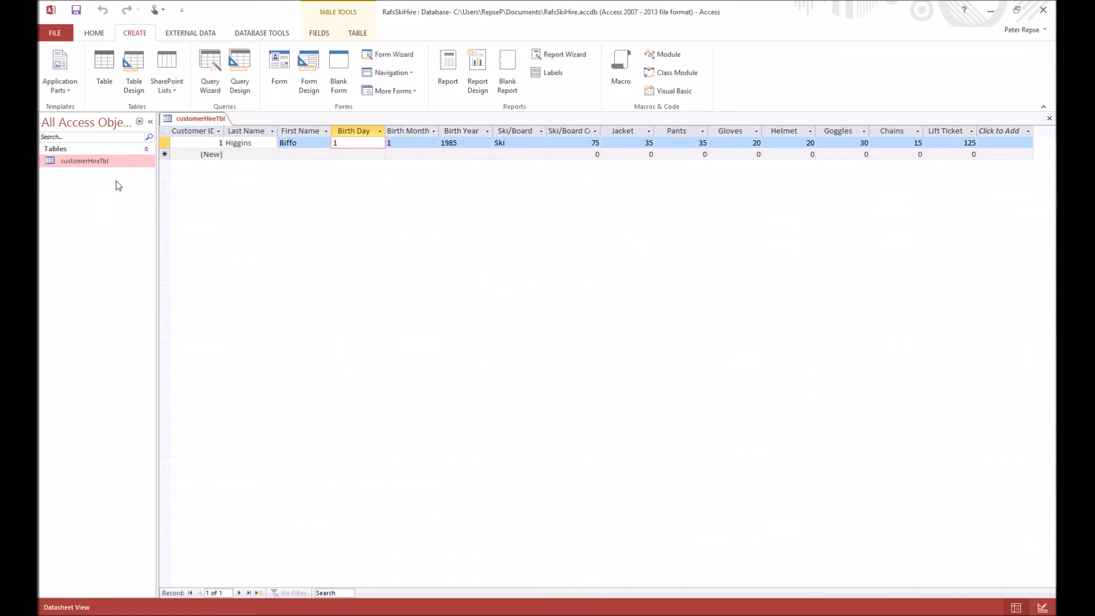
pyautogui.click(248, 155)
pyautogui.click(97, 161)
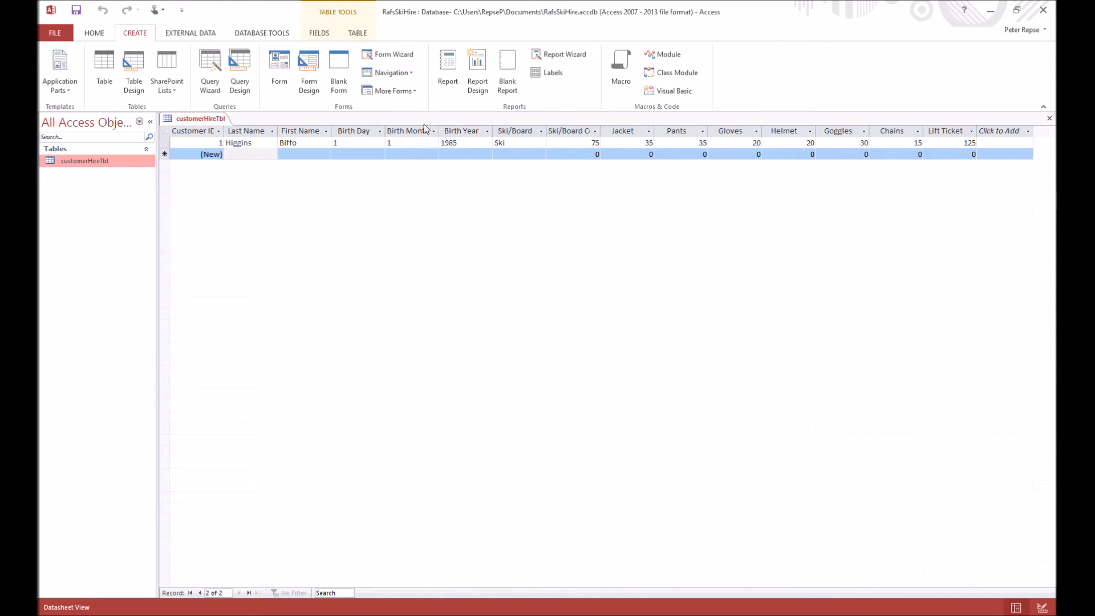
pyautogui.click(310, 70)
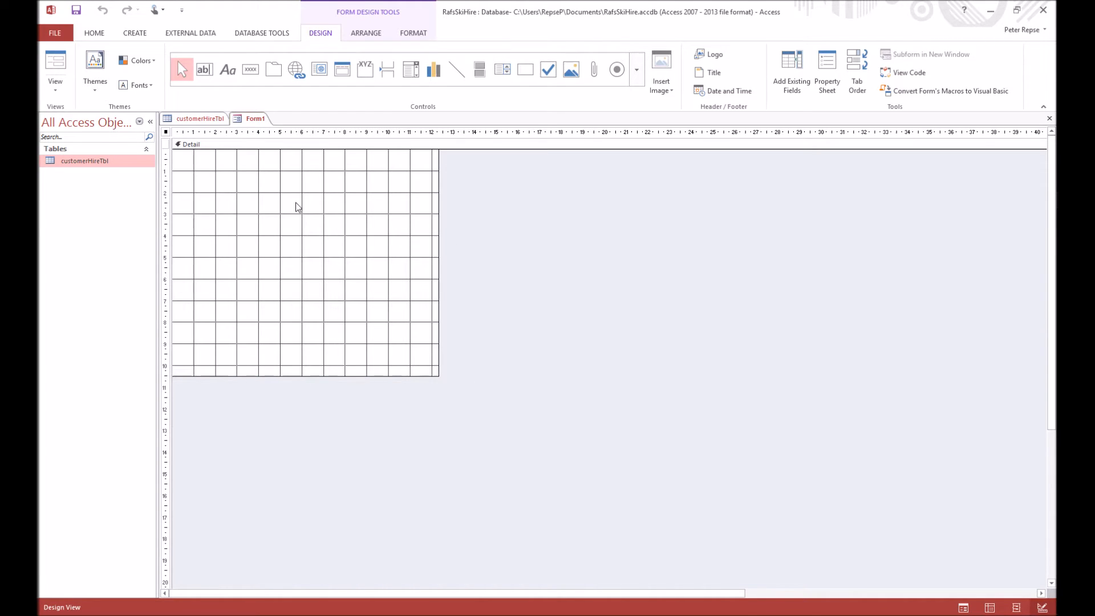
# Preview the blank form in Form View and return to Design View.
pyautogui.click(55, 95)
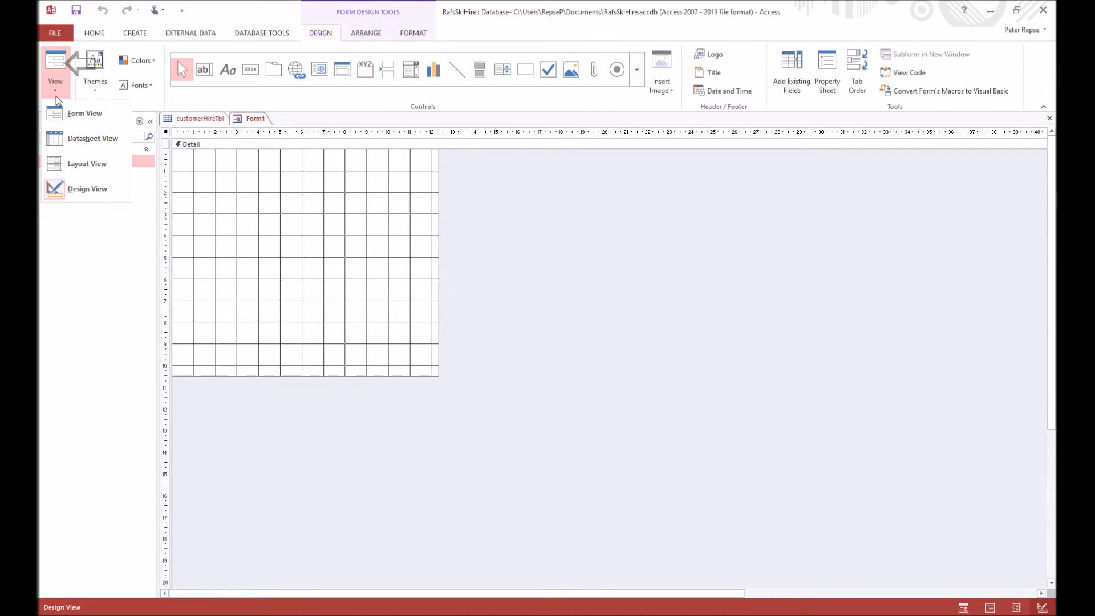
pyautogui.click(89, 112)
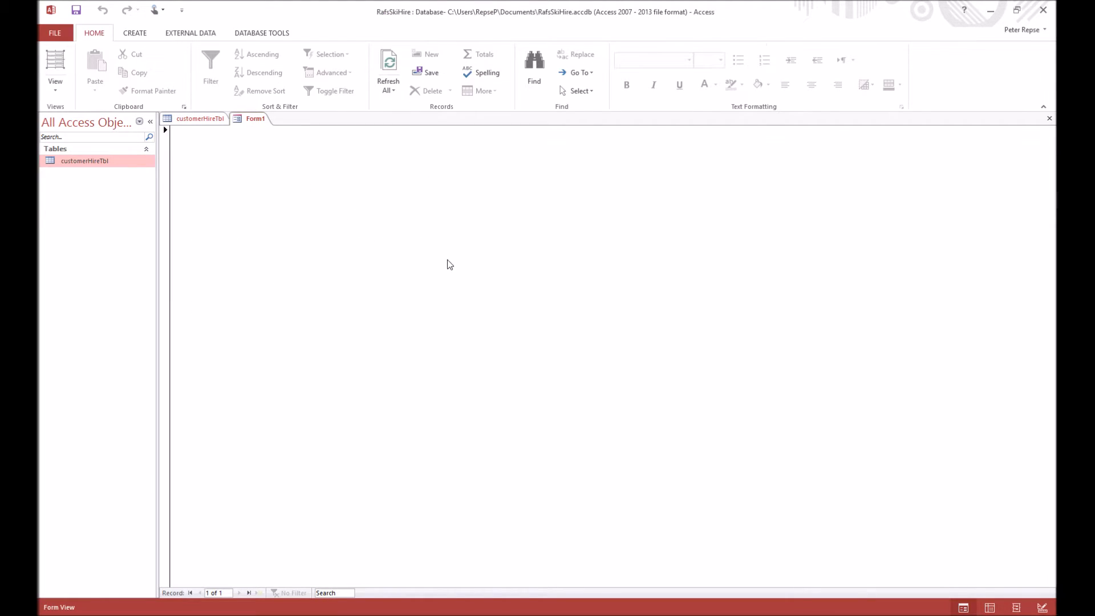
pyautogui.click(63, 94)
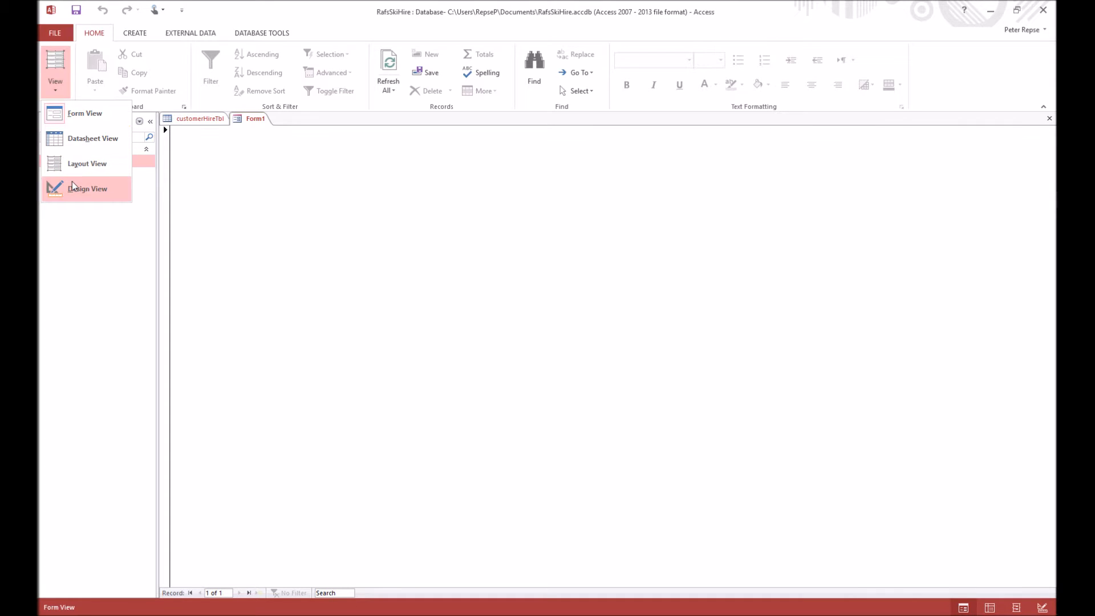
pyautogui.click(73, 184)
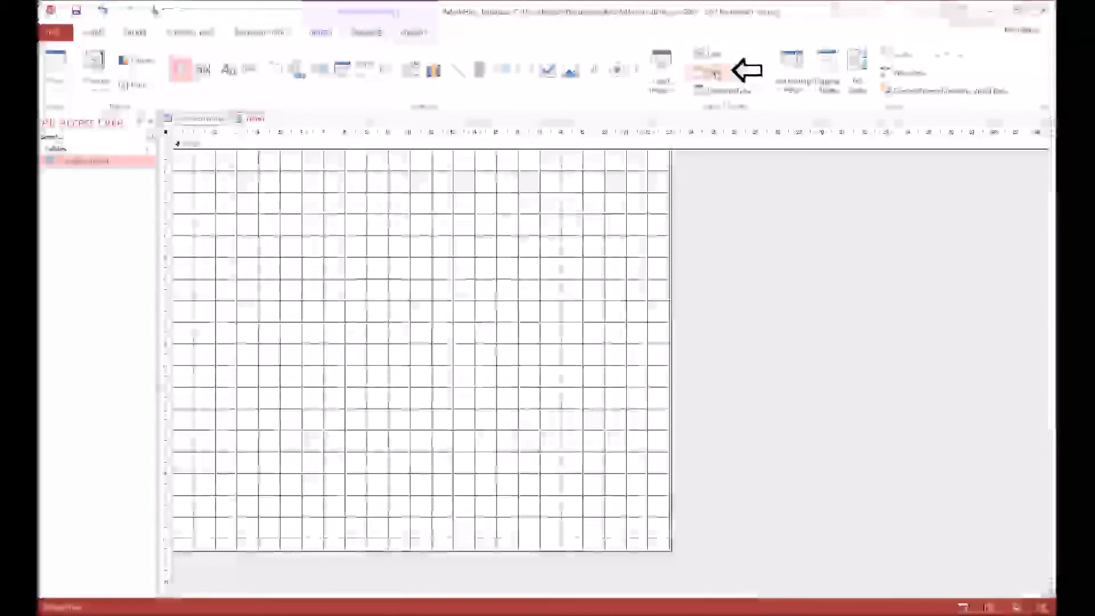
# Add a title to the form header reading "Raf's Ski Hire Sign Up".
pyautogui.click(715, 73)
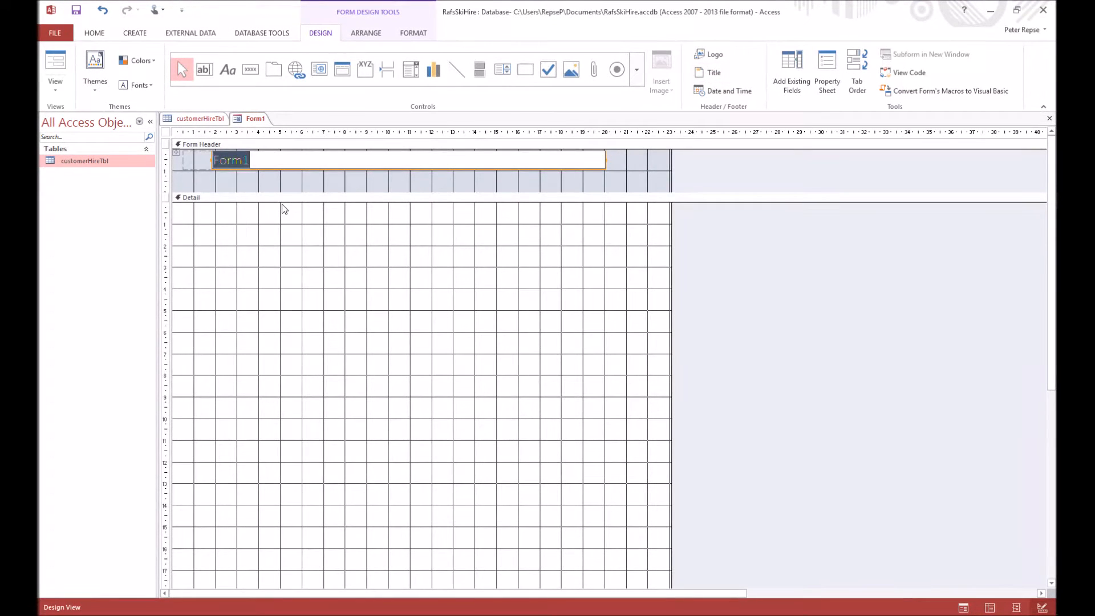
pyautogui.write("Raf's SKi")
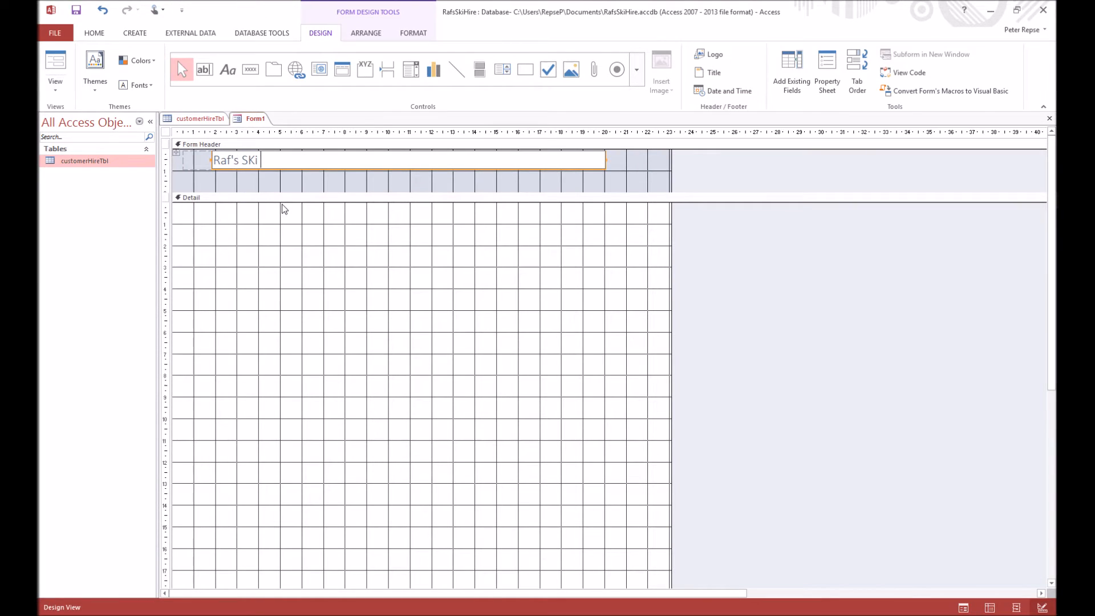
pyautogui.press('BackSpace')
pyautogui.write('ki Hire Form')
pyautogui.press('BackSpace')
pyautogui.press('BackSpace')
pyautogui.press('BackSpace')
pyautogui.press('BackSpace')
pyautogui.write('Sign Up')
# Format the header title with the Automatic black font colour, bold, at size 24.
pyautogui.moveTo(334, 160); pyautogui.dragTo(200, 163)
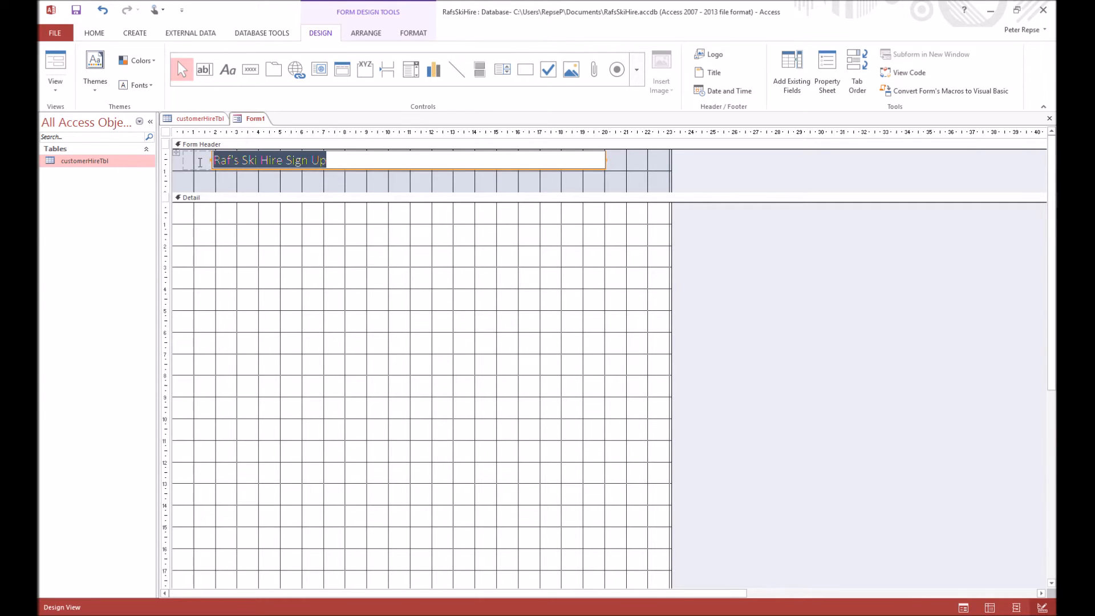
pyautogui.click(413, 35)
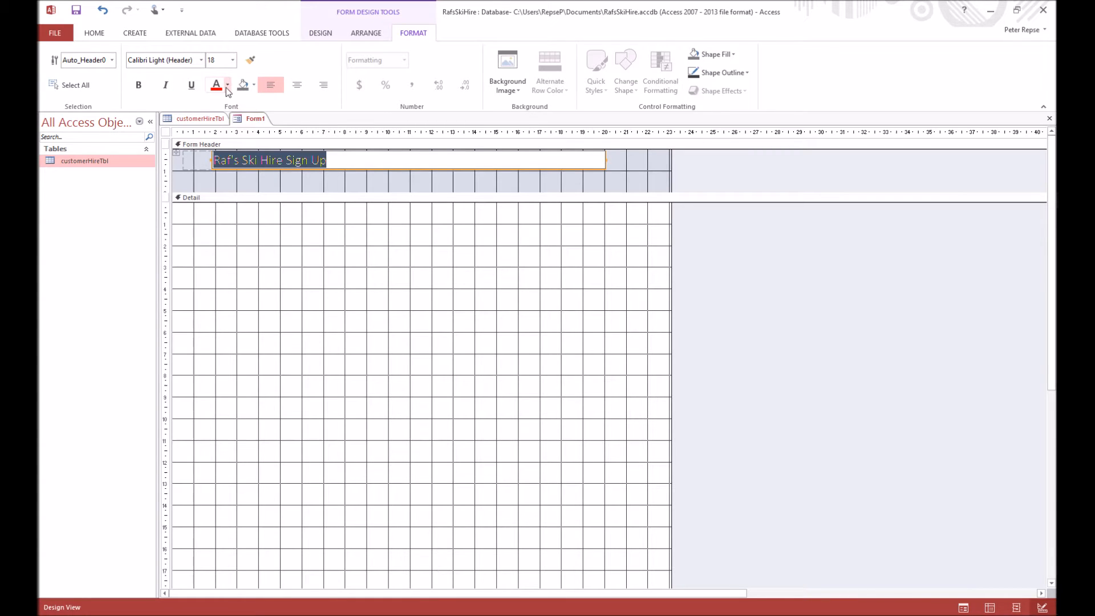
pyautogui.click(254, 85)
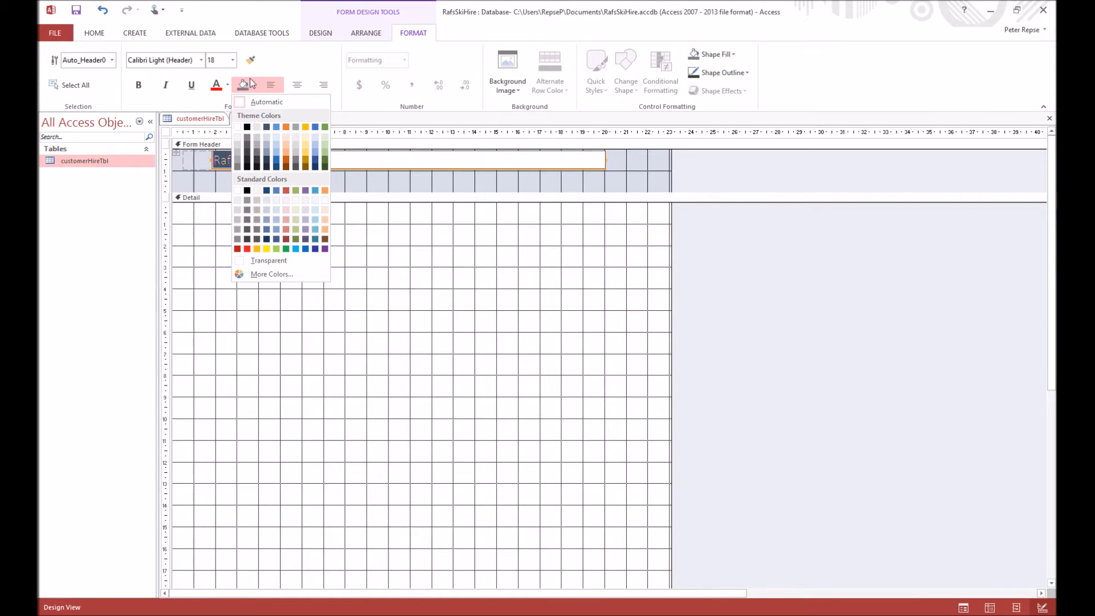
pyautogui.click(274, 70)
pyautogui.click(228, 85)
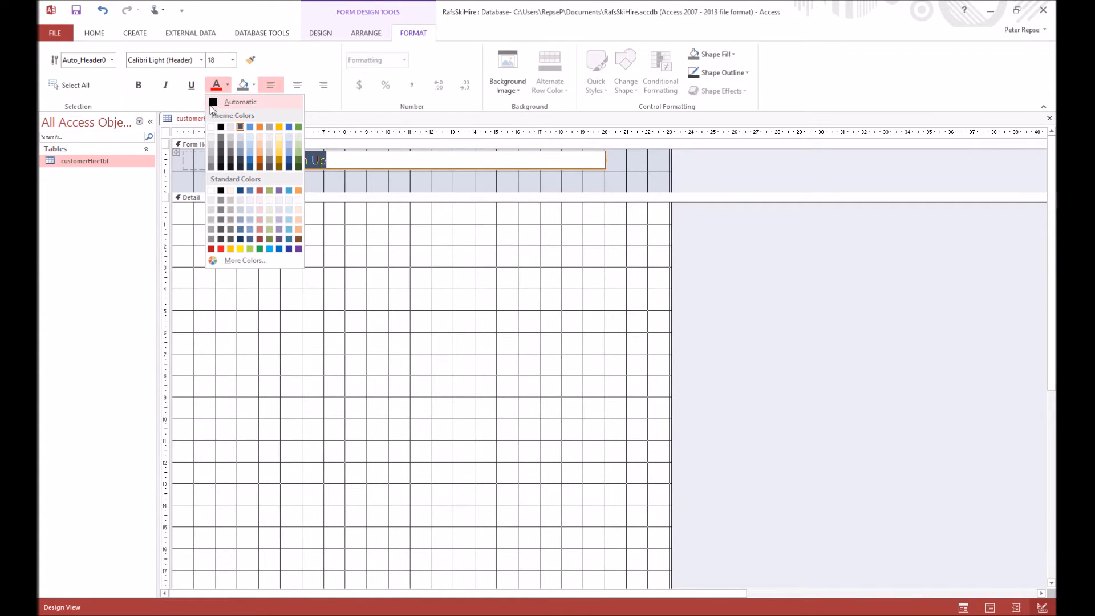
pyautogui.click(214, 105)
pyautogui.click(138, 85)
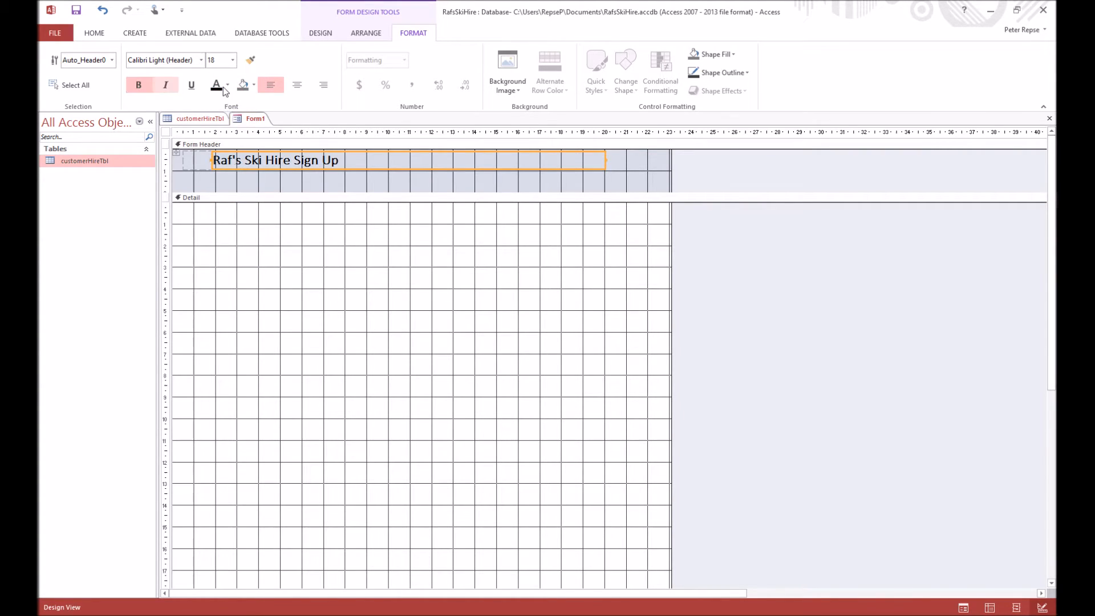
pyautogui.click(233, 60)
pyautogui.click(217, 184)
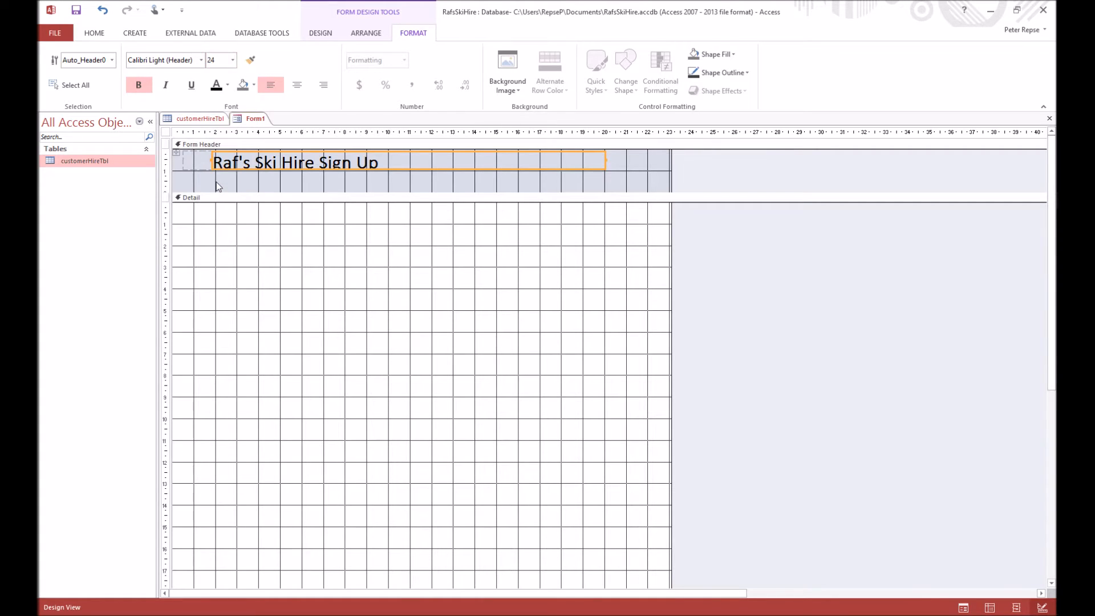
# Enlarge the title box in the form header to fit the bigger text and centre the title within it.
pyautogui.click(571, 166)
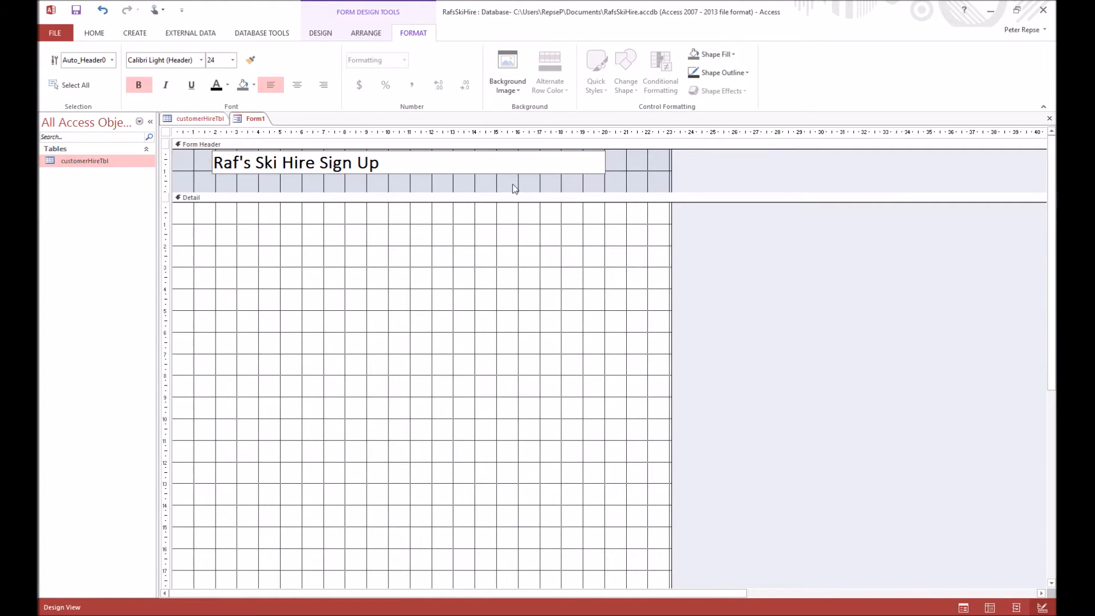
pyautogui.click(617, 168)
pyautogui.click(604, 170)
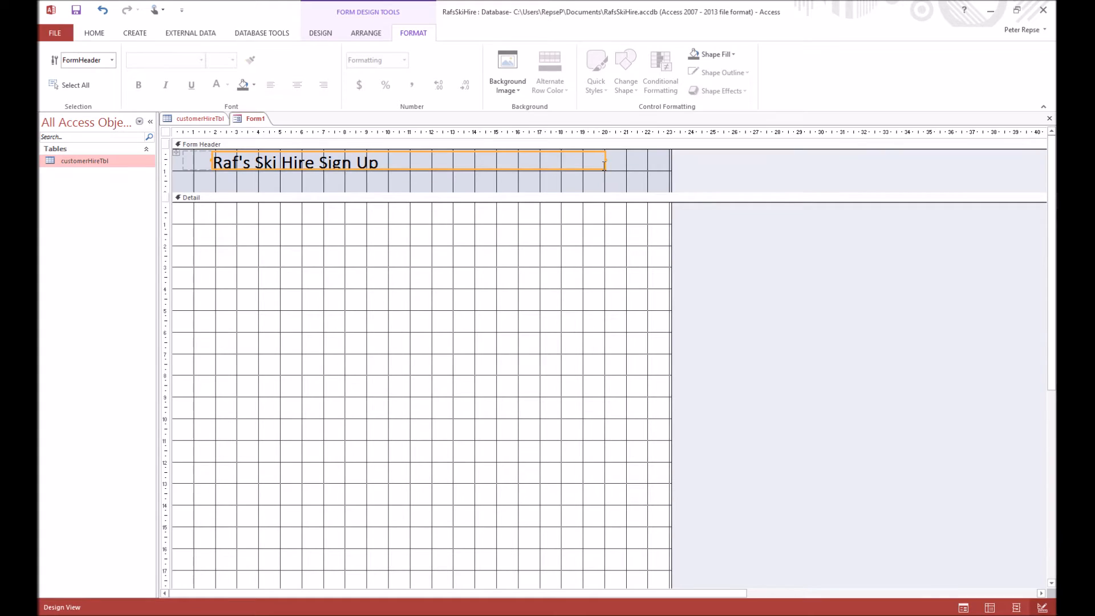
pyautogui.moveTo(605, 173); pyautogui.dragTo(610, 180)
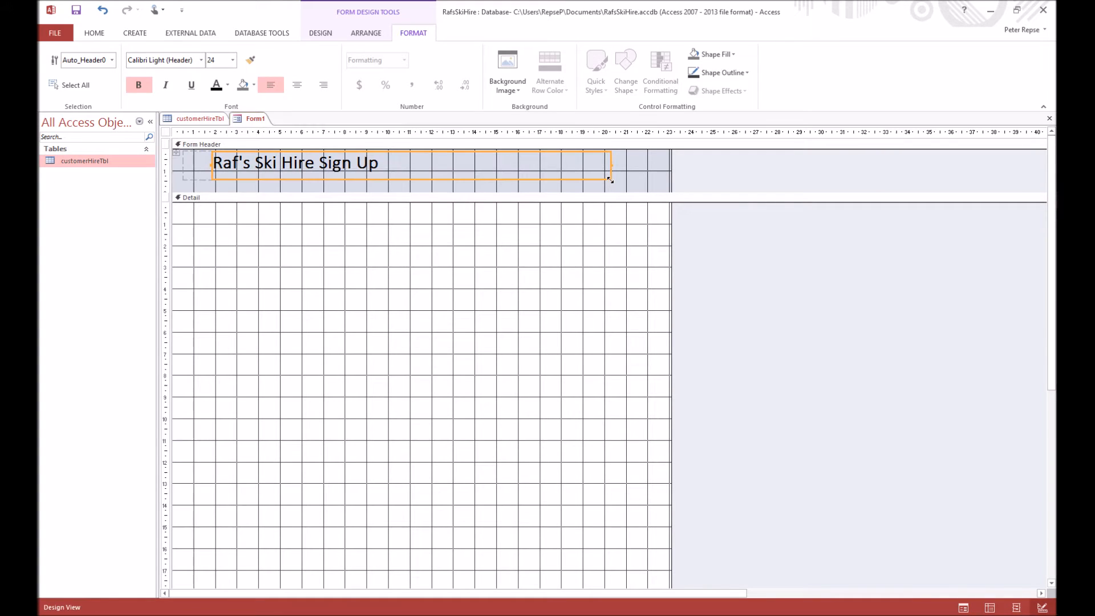
pyautogui.click(396, 178)
pyautogui.click(296, 84)
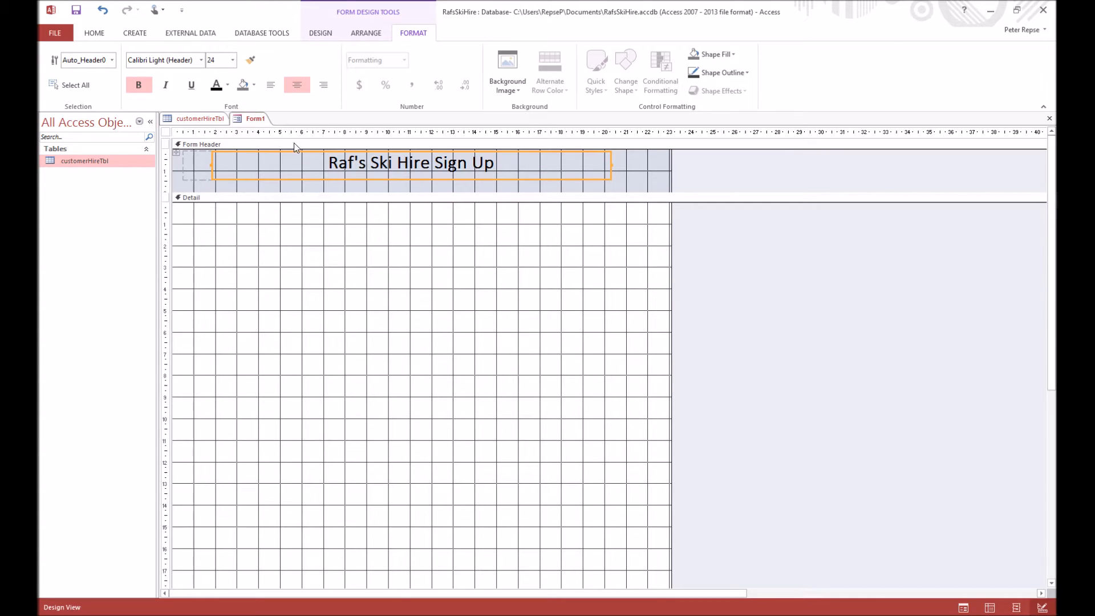
# Show the existing fields from all tables and expand customerHireTbl to list its fields.
pyautogui.click(322, 34)
pyautogui.click(244, 230)
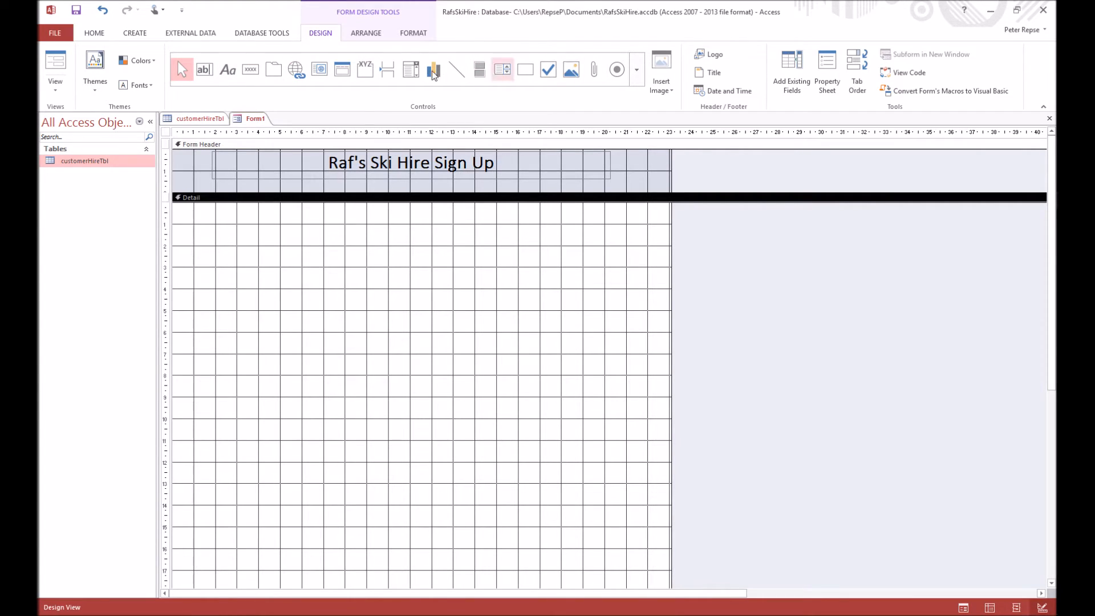
pyautogui.click(792, 84)
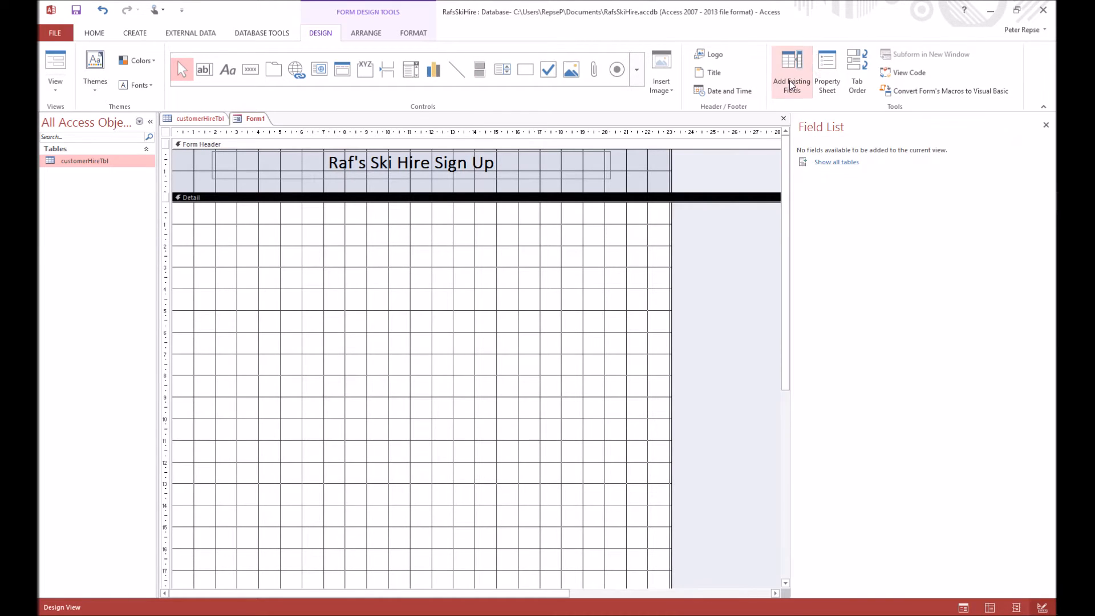
pyautogui.click(807, 163)
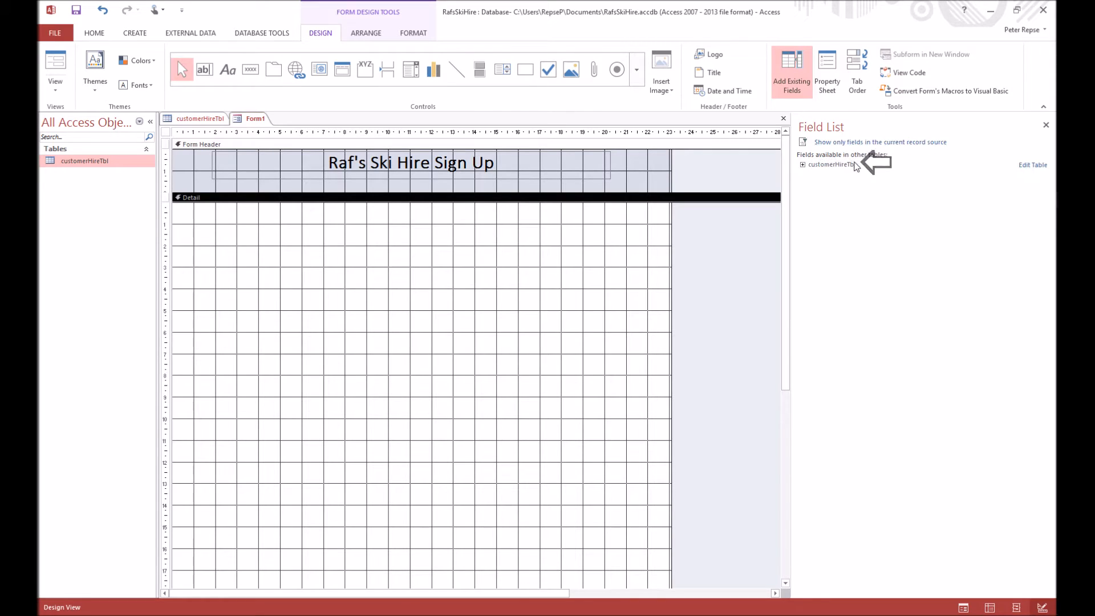
pyautogui.click(802, 164)
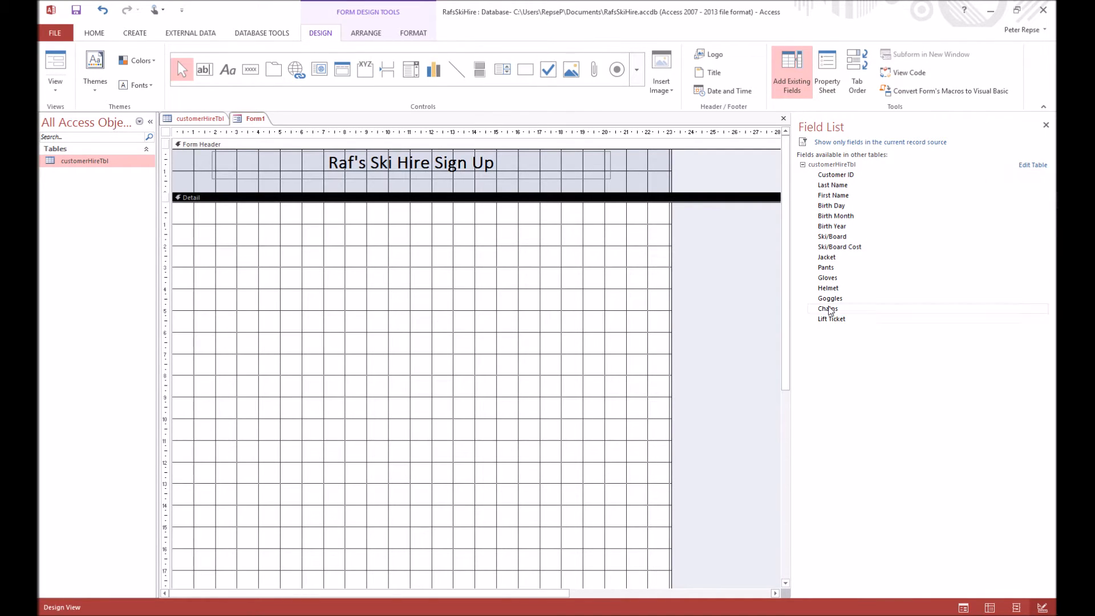
# Add every customerHireTbl field from Customer ID through Lift Ticket to the form's Detail section.
pyautogui.doubleClick(842, 176)
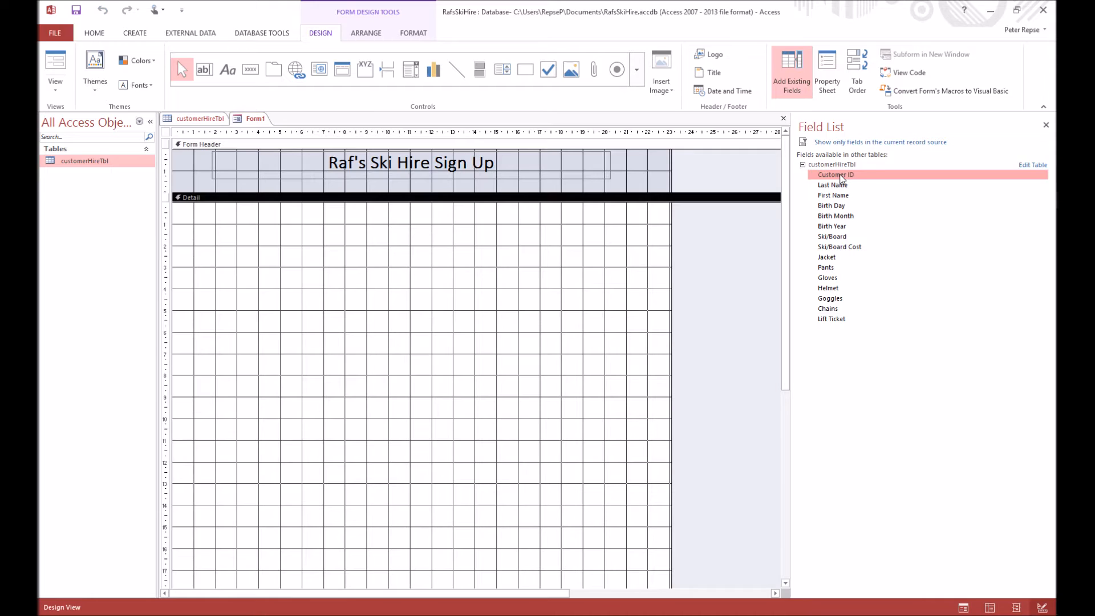
pyautogui.doubleClick(834, 185)
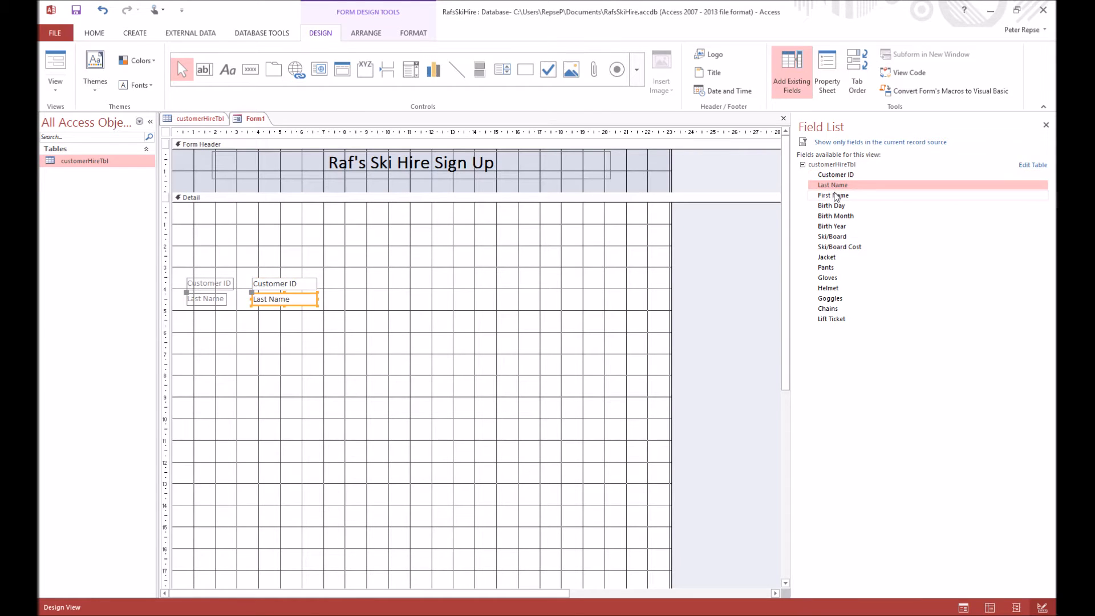
pyautogui.doubleClick(834, 195)
pyautogui.doubleClick(833, 207)
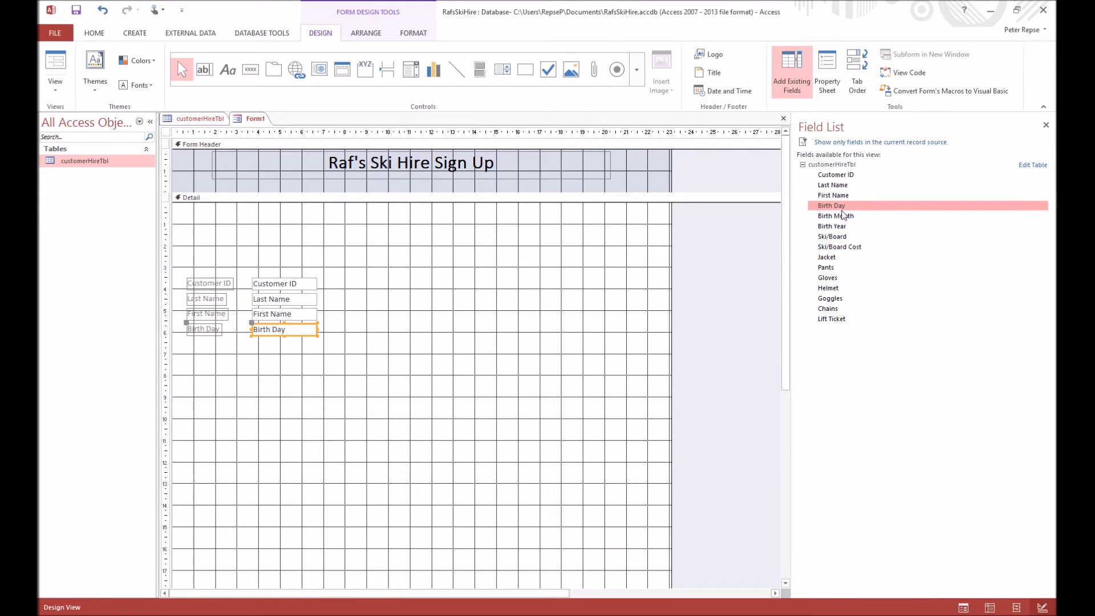
pyautogui.doubleClick(846, 216)
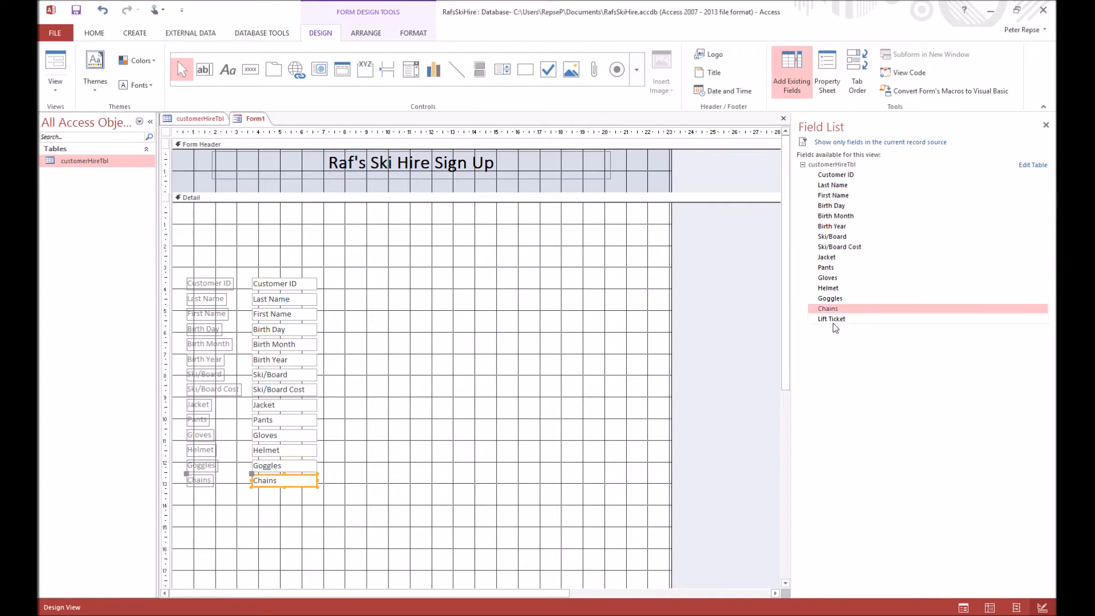
pyautogui.doubleClick(833, 319)
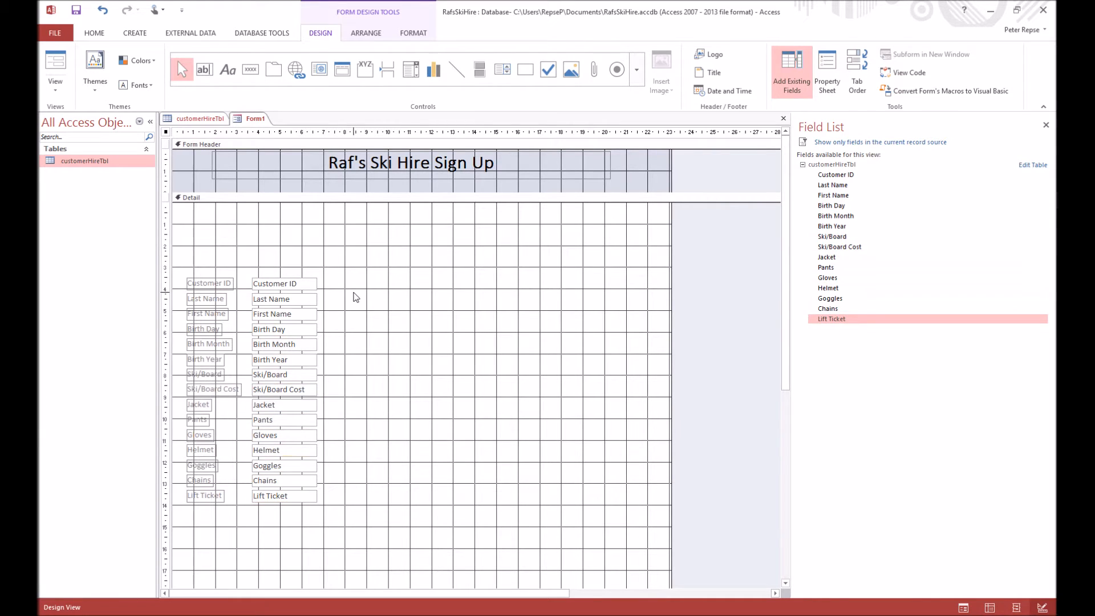
# Move all the fields and their labels together so the block starts about 2 cm across and 3 cm down the Detail section.
pyautogui.click(356, 293)
pyautogui.click(234, 280)
pyautogui.click(295, 283)
pyautogui.click(229, 283)
pyautogui.moveTo(357, 257); pyautogui.dragTo(188, 567)
pyautogui.moveTo(285, 410); pyautogui.dragTo(317, 404)
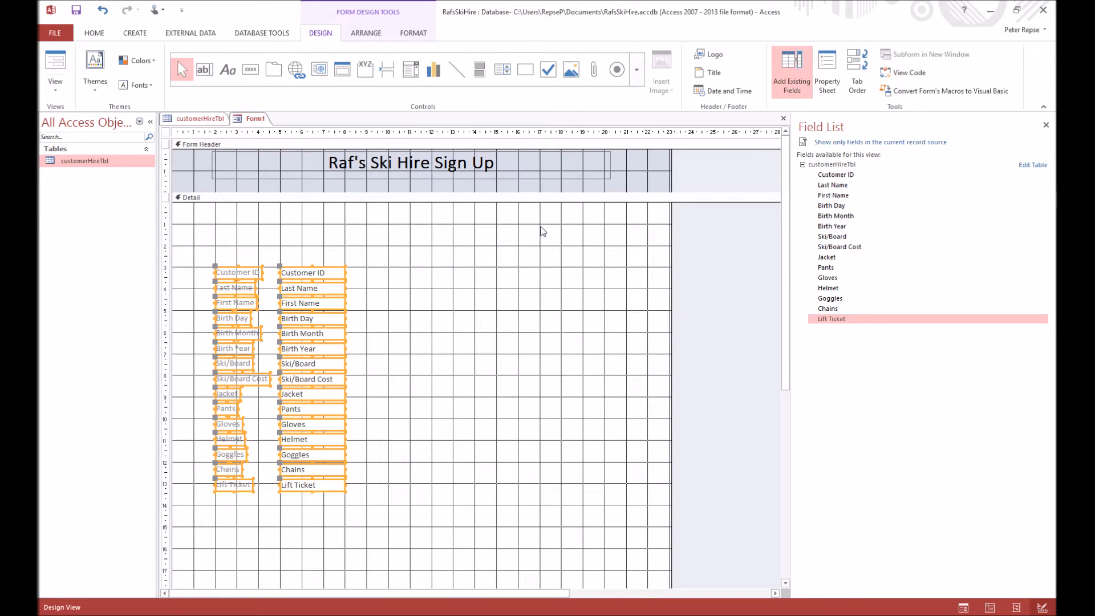
# Move the fields from Ski/Board Cost through Lift Ticket down about 3 cm, leaving a gap below Ski/Board.
pyautogui.click(372, 282)
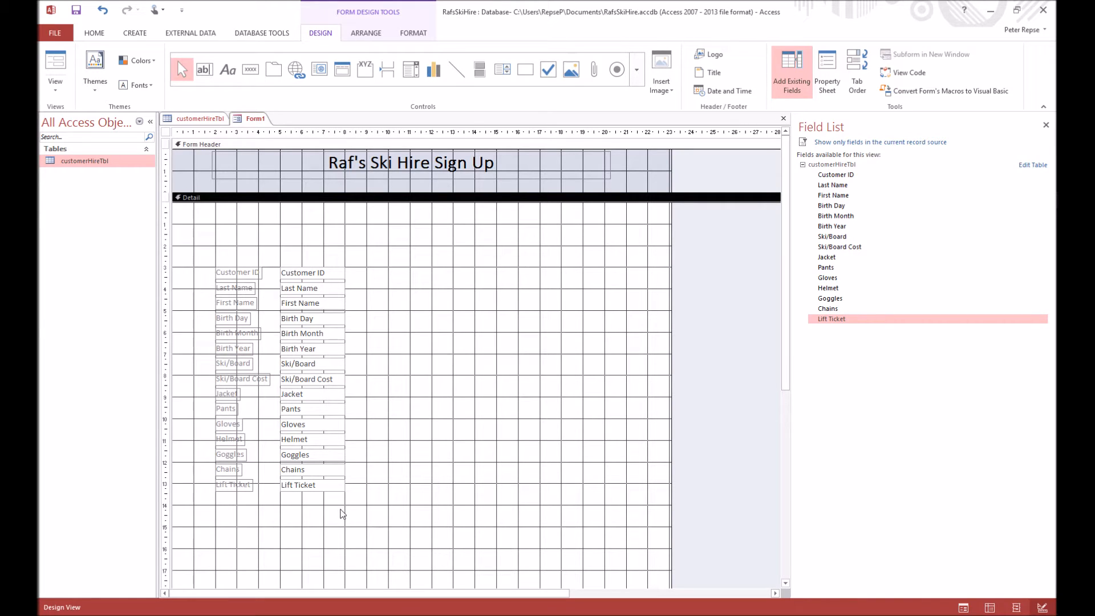
pyautogui.moveTo(385, 522); pyautogui.dragTo(199, 371)
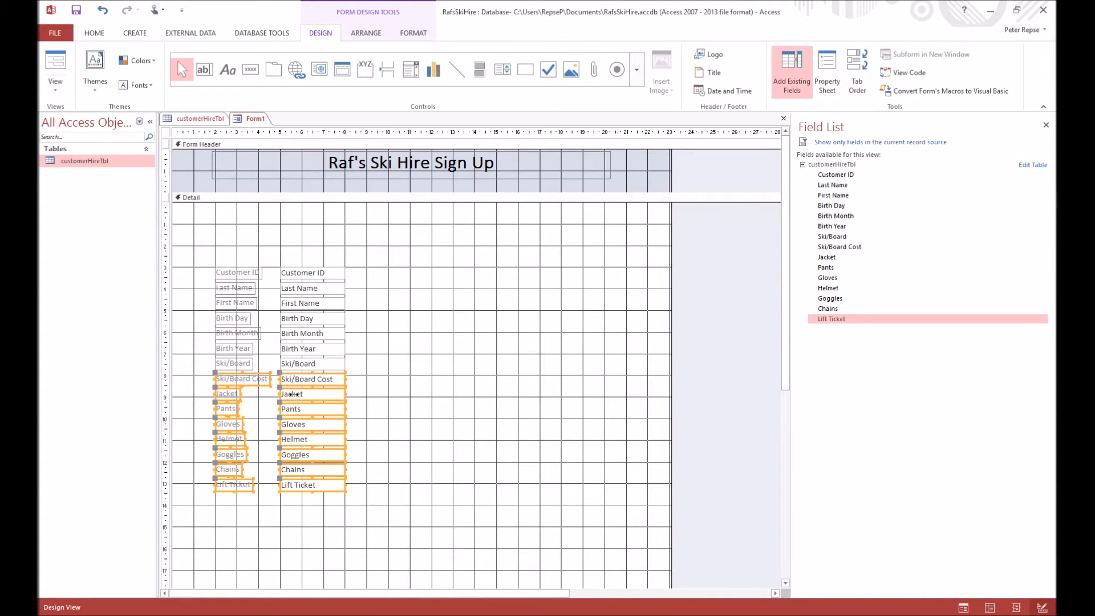
pyautogui.moveTo(314, 384); pyautogui.dragTo(319, 451)
pyautogui.click(351, 390)
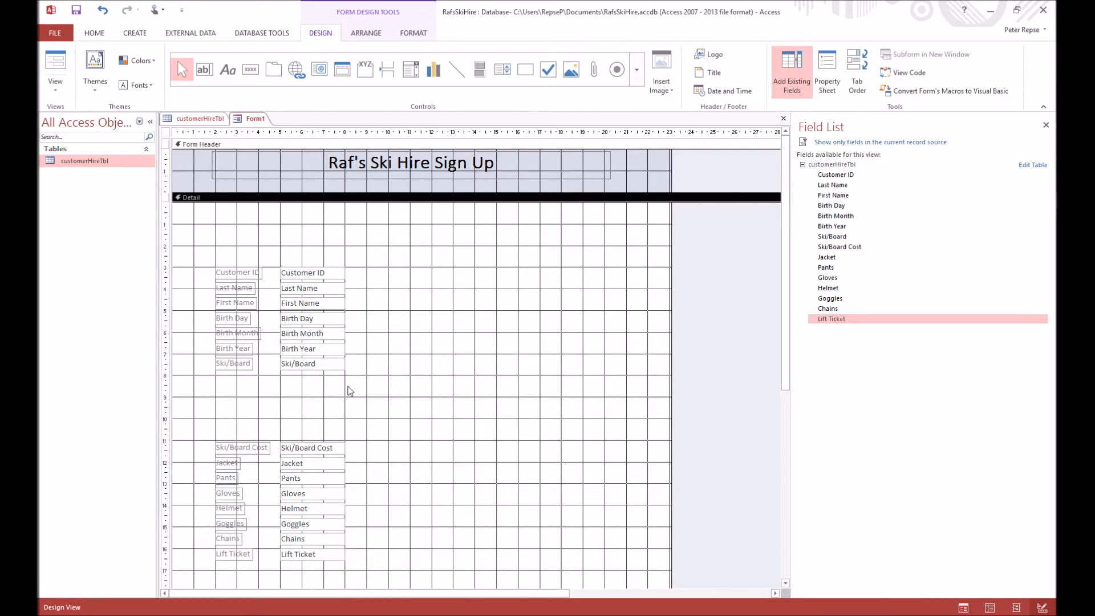
pyautogui.moveTo(368, 385); pyautogui.dragTo(313, 387)
pyautogui.click(329, 323)
pyautogui.click(328, 340)
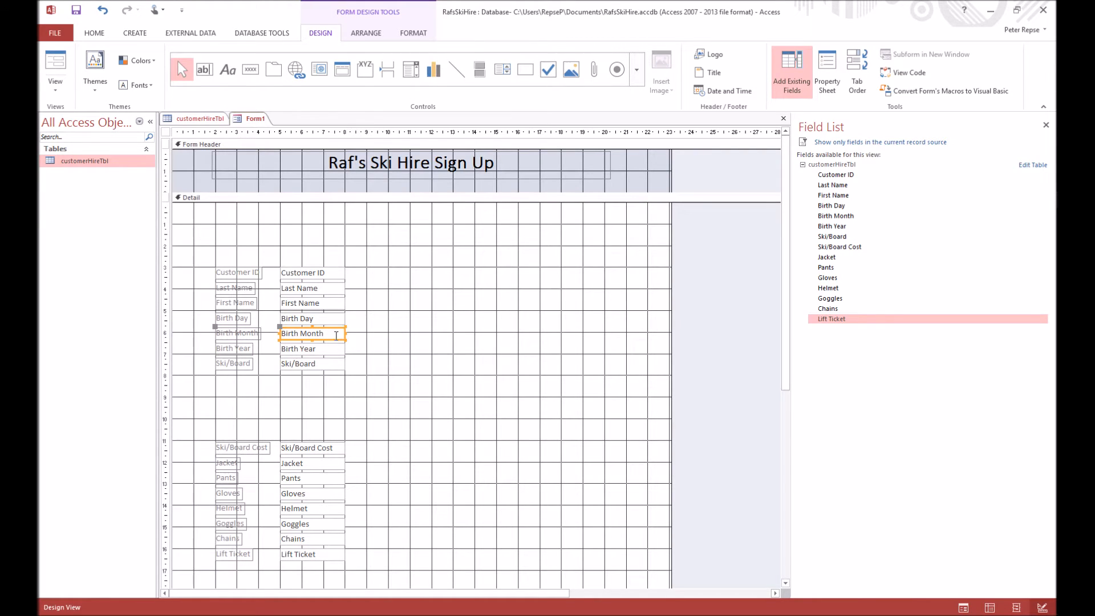
pyautogui.moveTo(334, 337); pyautogui.dragTo(408, 322)
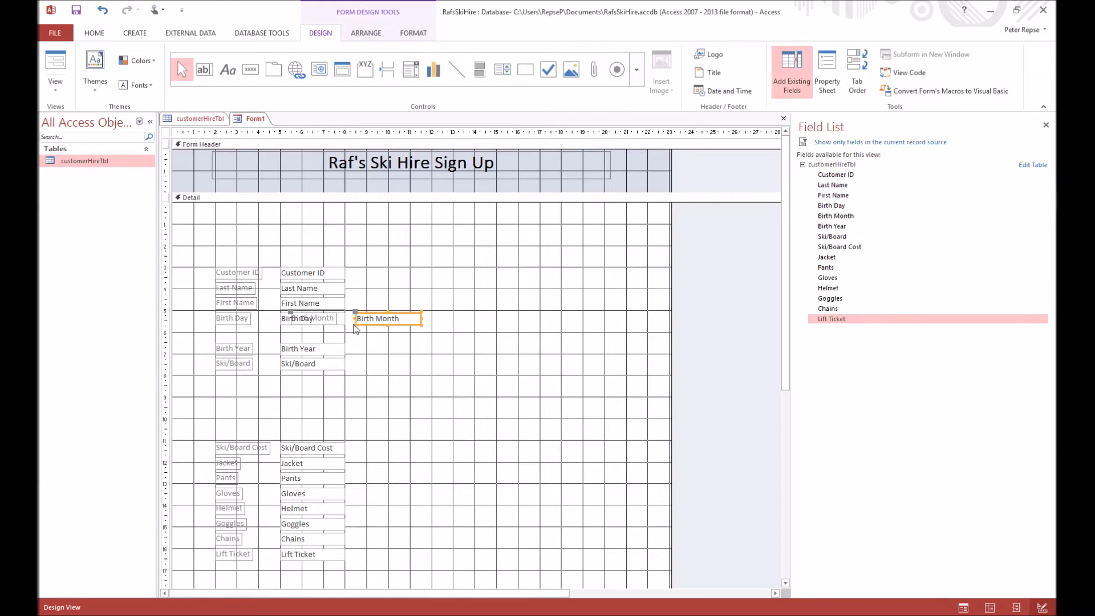
pyautogui.moveTo(380, 324); pyautogui.dragTo(304, 341)
# Delete the labels of the Birth Month and Birth Year fields, keeping their text boxes.
pyautogui.click(257, 338)
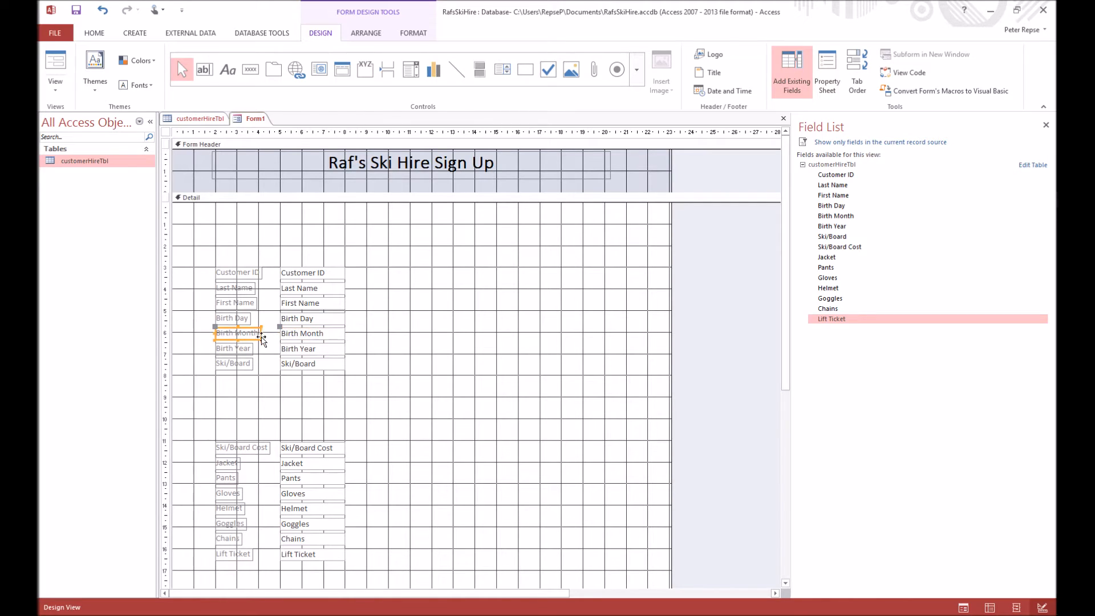
pyautogui.press('Delete')
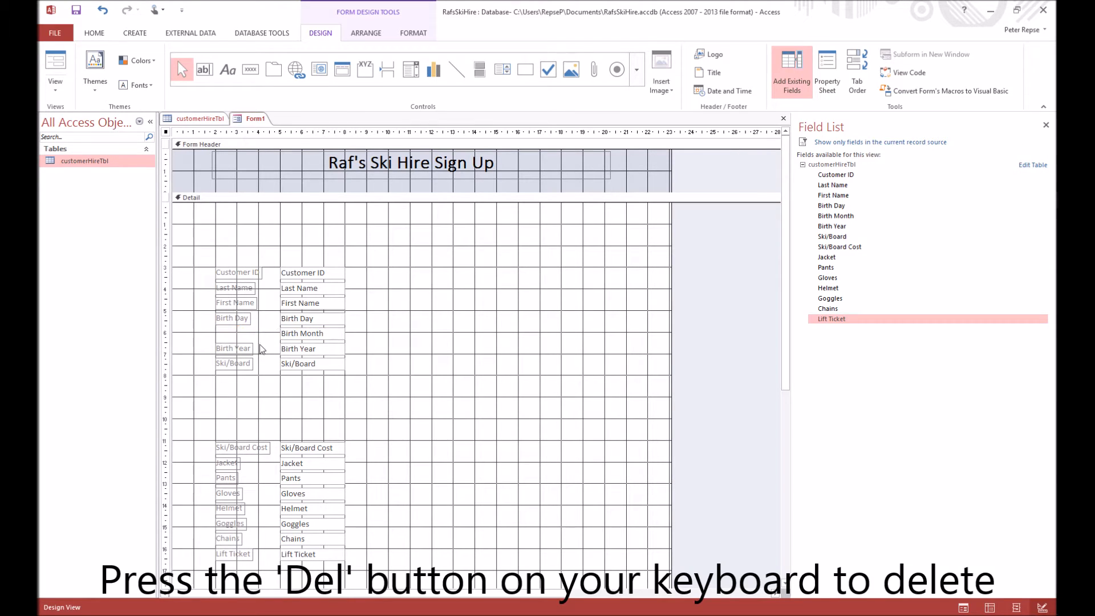
pyautogui.click(234, 349)
pyautogui.press('Delete')
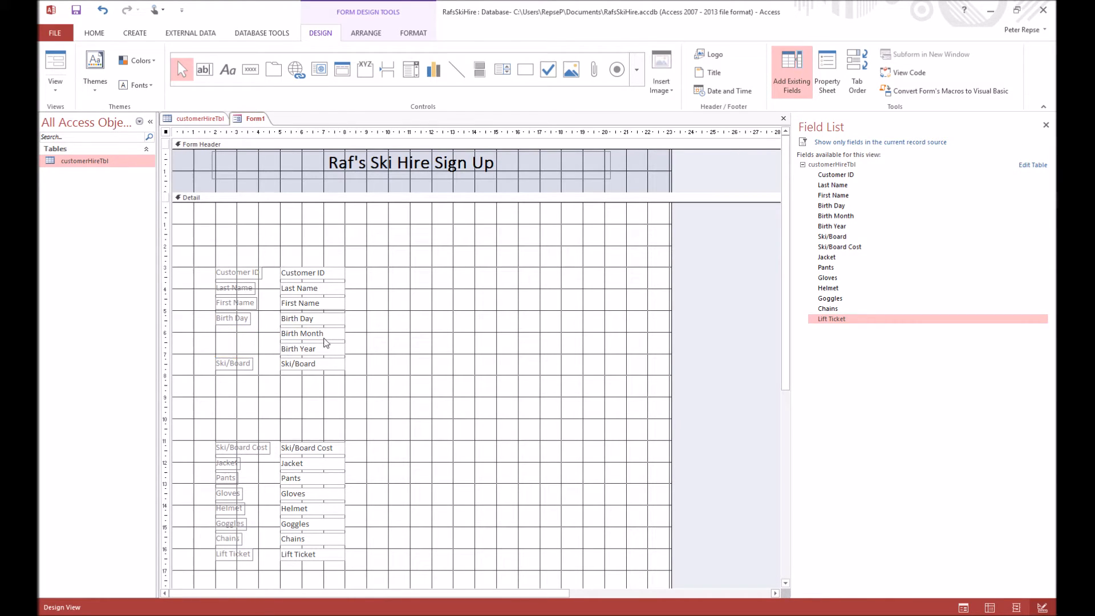
# Change the Birth Day field's label text to Birthday.
pyautogui.click(245, 319)
pyautogui.click(244, 320)
pyautogui.click(355, 321)
# Move the Birth Month and Birth Year boxes onto the Birthday row, side by side after Birth Day.
pyautogui.click(329, 337)
pyautogui.moveTo(334, 337); pyautogui.dragTo(398, 325)
pyautogui.click(341, 352)
pyautogui.moveTo(336, 355); pyautogui.dragTo(467, 326)
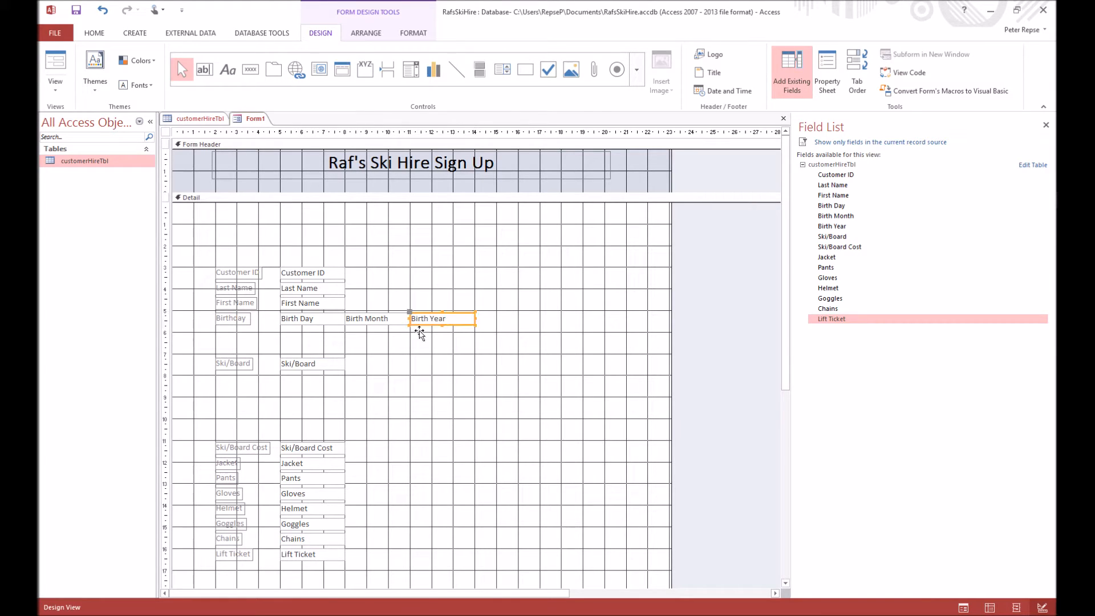
# Narrow the Birth Day, Birth Month and Birth Year boxes to fit their names and close the gaps, ending the row at about 11 cm.
pyautogui.click(342, 317)
pyautogui.click(342, 318)
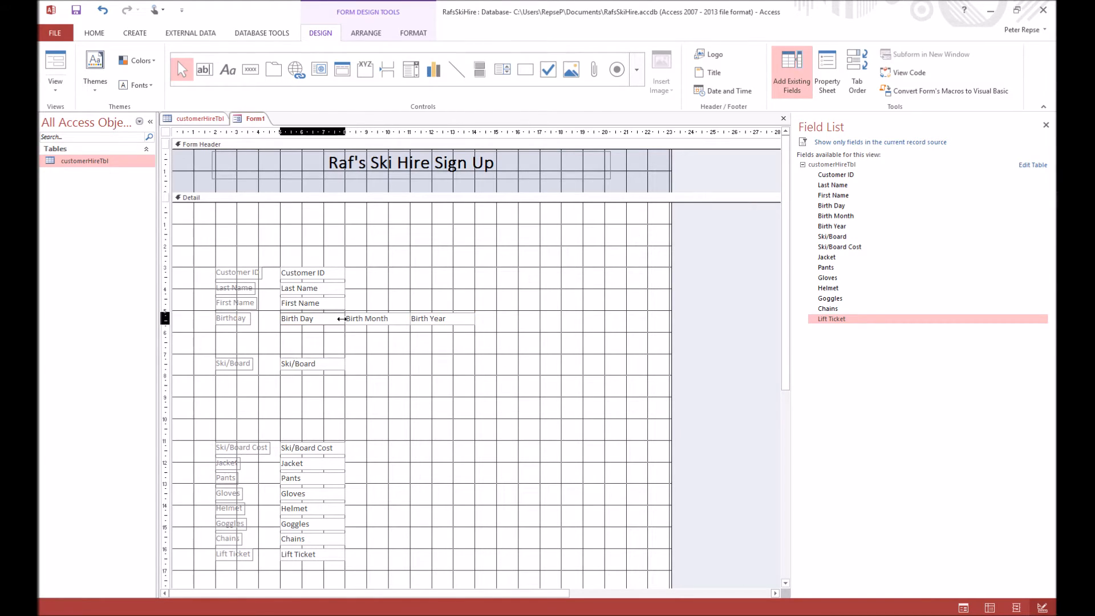
pyautogui.moveTo(317, 320)
pyautogui.mouseDown()
pyautogui.moveTo(344, 320)
pyautogui.moveTo(320, 321)
pyautogui.mouseUp()
pyautogui.click(366, 320)
pyautogui.click(346, 321)
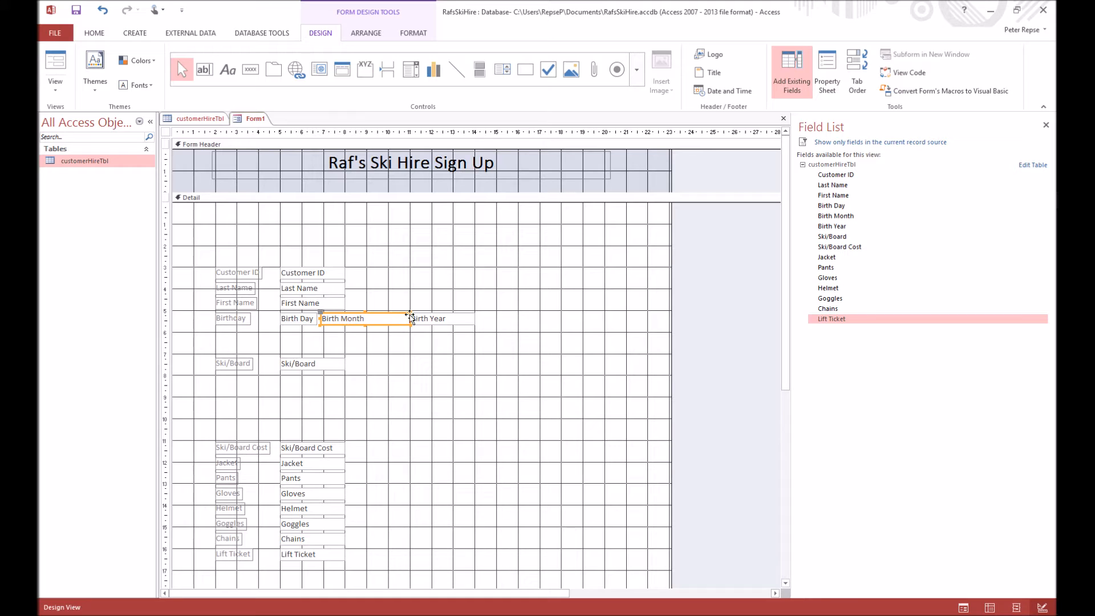
pyautogui.moveTo(409, 319)
pyautogui.mouseDown()
pyautogui.moveTo(365, 319)
pyautogui.moveTo(386, 324)
pyautogui.mouseUp()
pyautogui.click(431, 320)
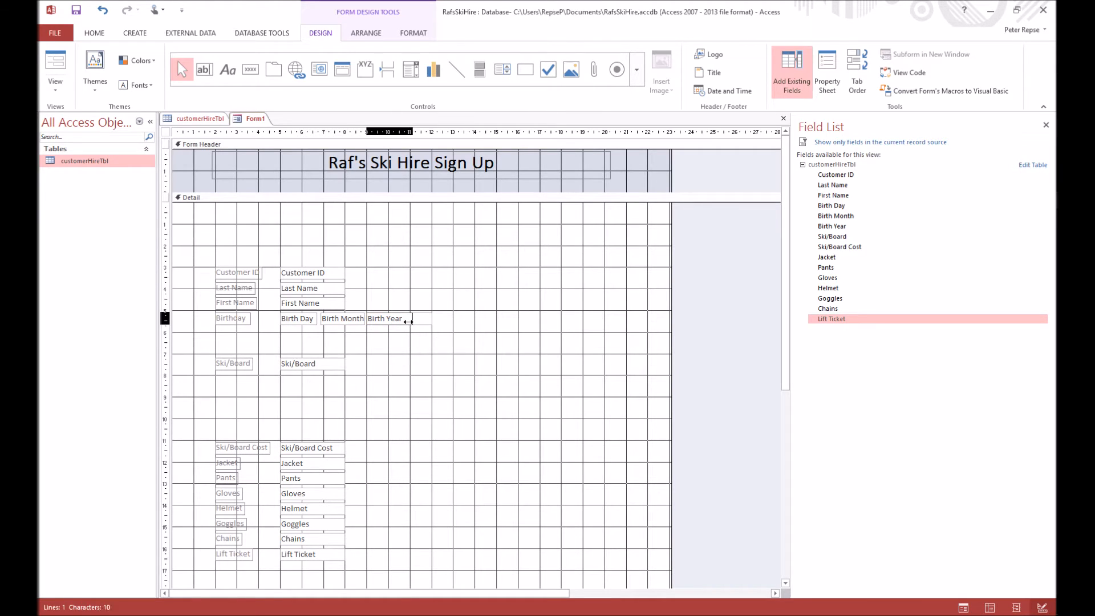
pyautogui.press('Delete')
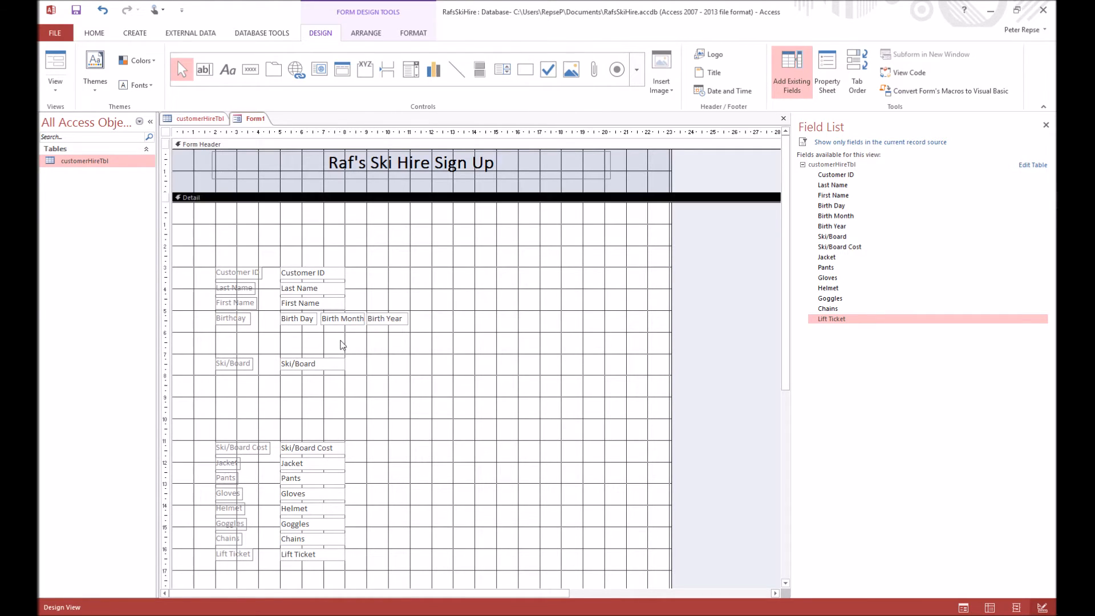
pyautogui.click(339, 320)
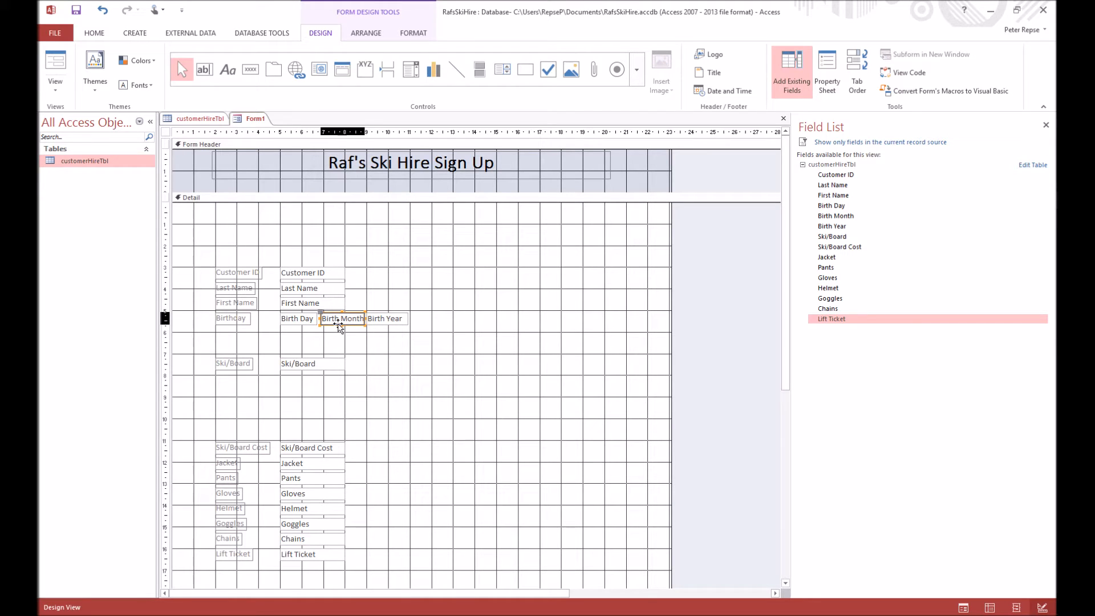
pyautogui.click(340, 333)
pyautogui.click(379, 319)
pyautogui.click(381, 351)
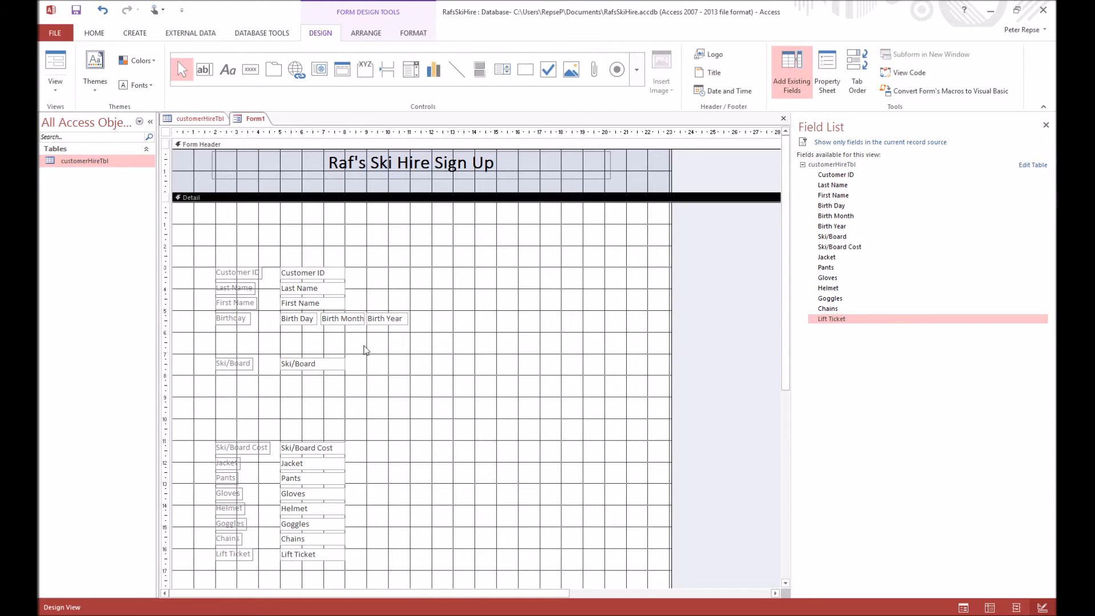
# Widen the Customer ID, Last Name and First Name boxes together to align with the right edge of Birth Year.
pyautogui.click(338, 275)
pyautogui.click(392, 236)
pyautogui.moveTo(392, 233); pyautogui.dragTo(280, 309)
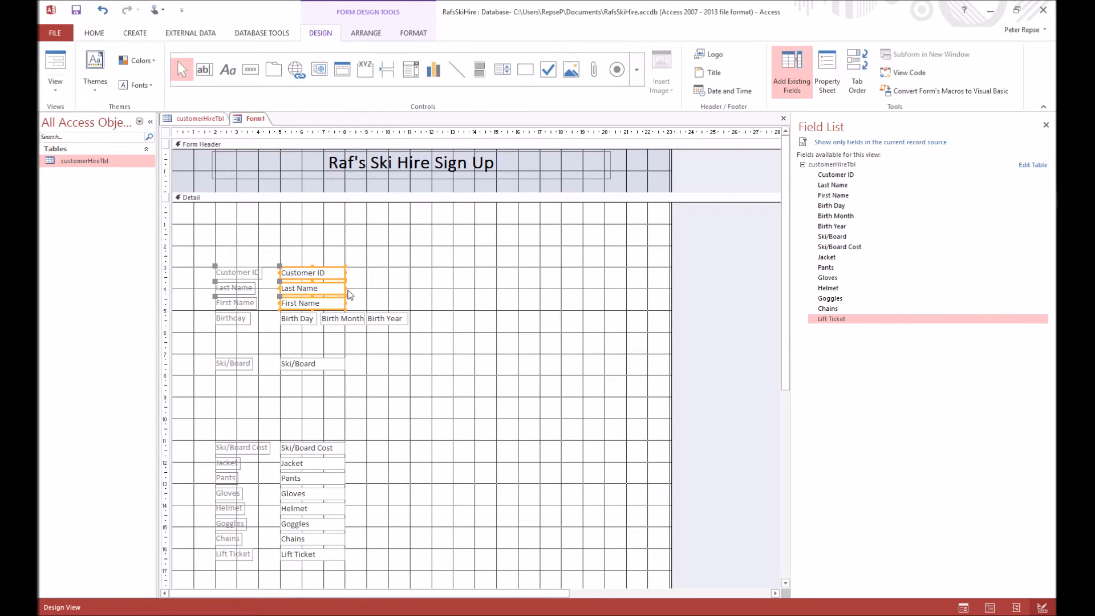
pyautogui.moveTo(345, 288); pyautogui.dragTo(408, 288)
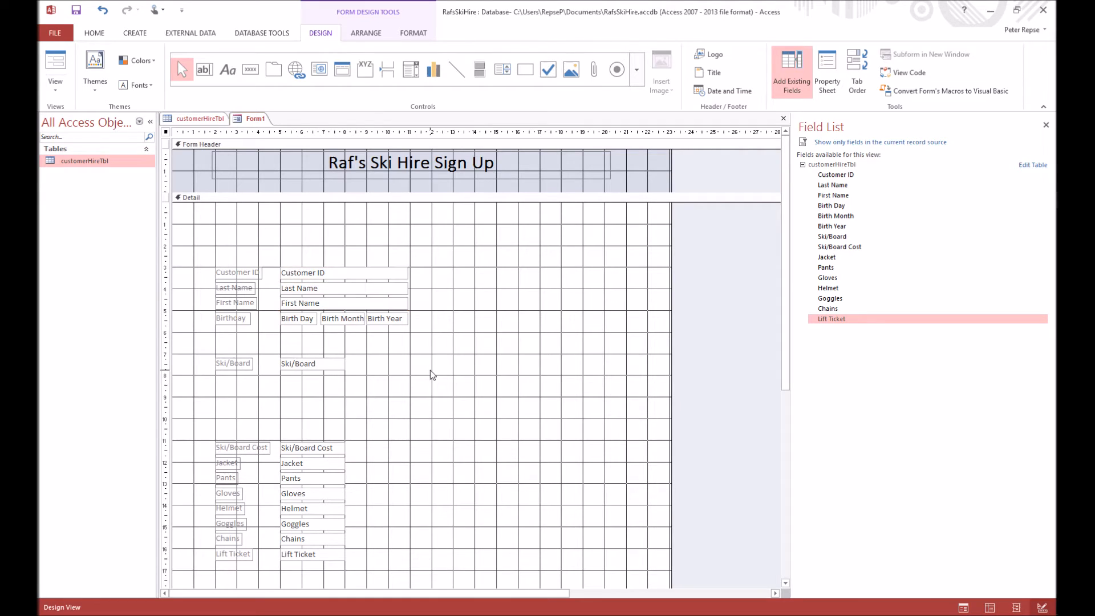
# Move the Ski/Board field and its label up about 1 cm, leaving a small gap below the Birthday row.
pyautogui.click(271, 341)
pyautogui.moveTo(392, 421); pyautogui.dragTo(200, 580)
pyautogui.click(320, 388)
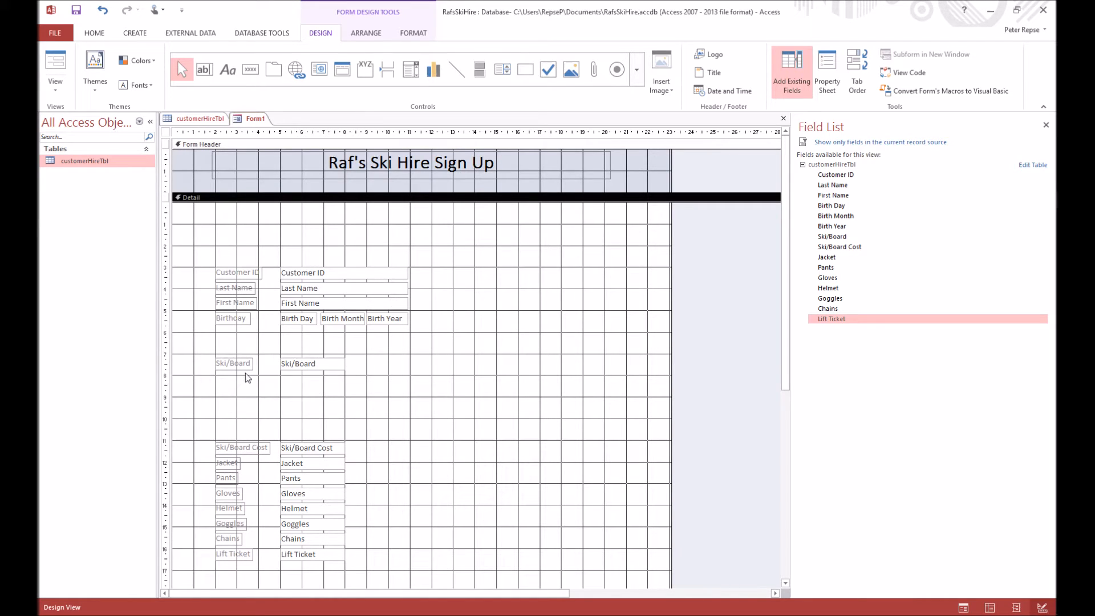
pyautogui.moveTo(348, 378); pyautogui.dragTo(191, 345)
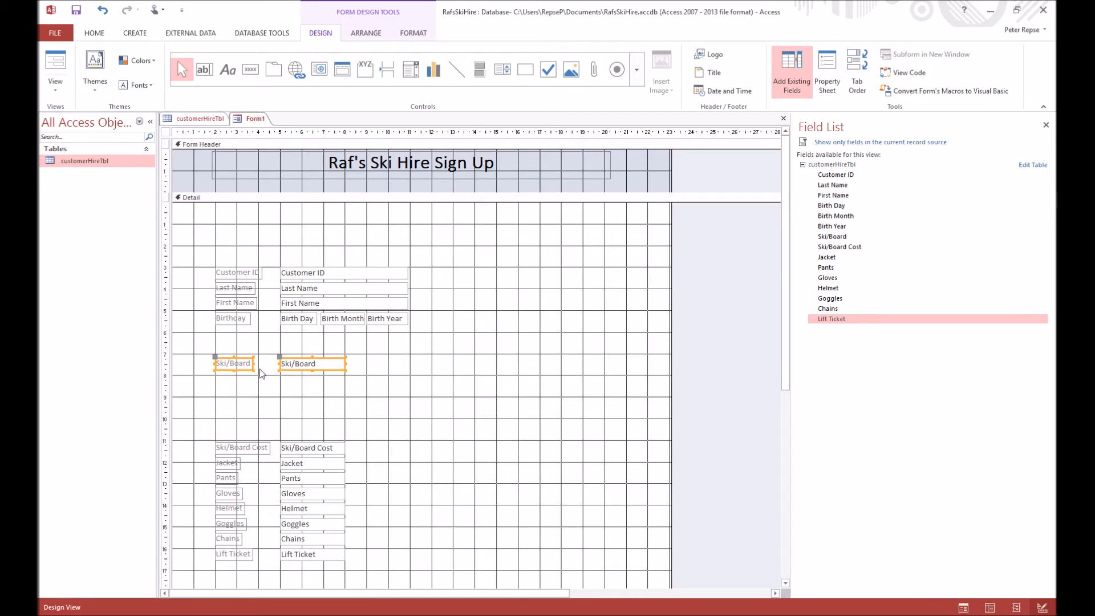
pyautogui.moveTo(240, 369); pyautogui.dragTo(241, 349)
# Move the Ski/Board Cost through Lift Ticket fields and labels up about 3 cm, starting at about 8 cm in the Detail section.
pyautogui.moveTo(376, 425); pyautogui.dragTo(241, 482)
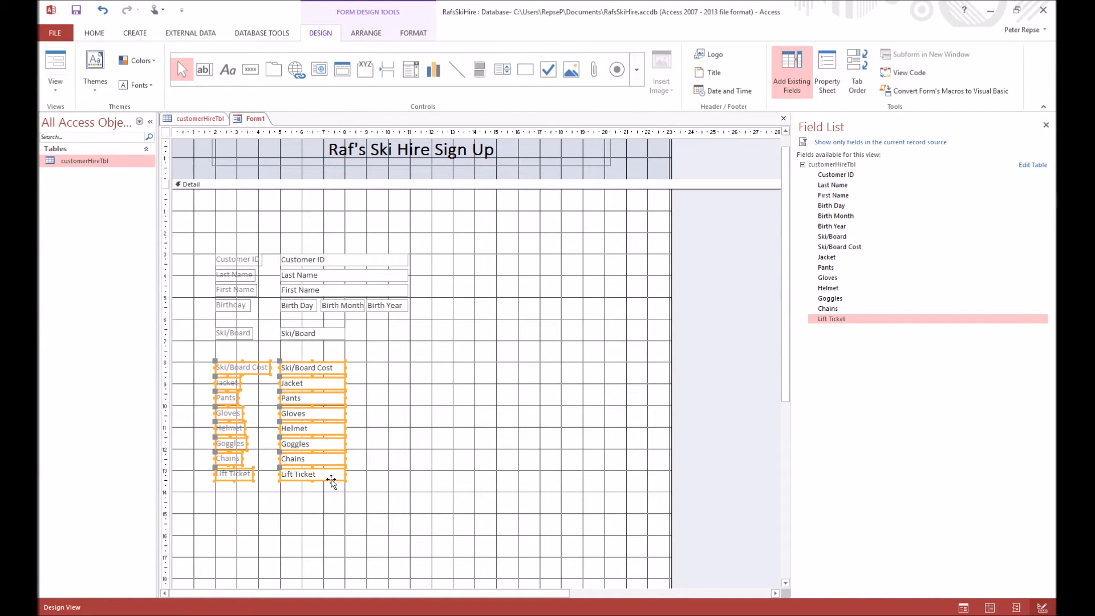
pyautogui.moveTo(329, 477); pyautogui.dragTo(329, 479)
pyautogui.click(377, 454)
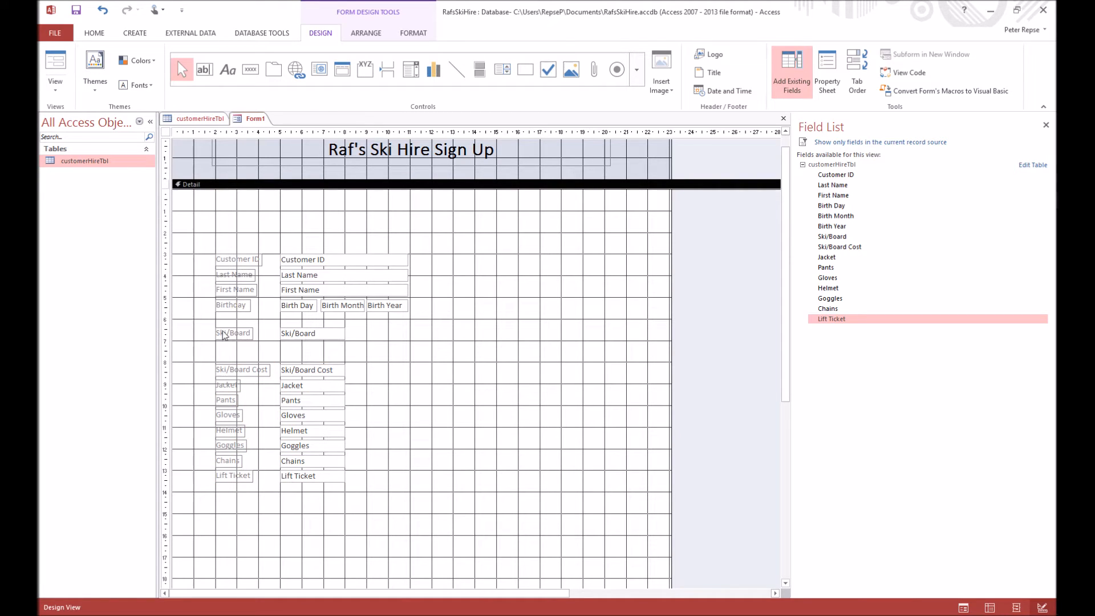
# Save the form with the name CustomerForm.
pyautogui.rightClick(256, 121)
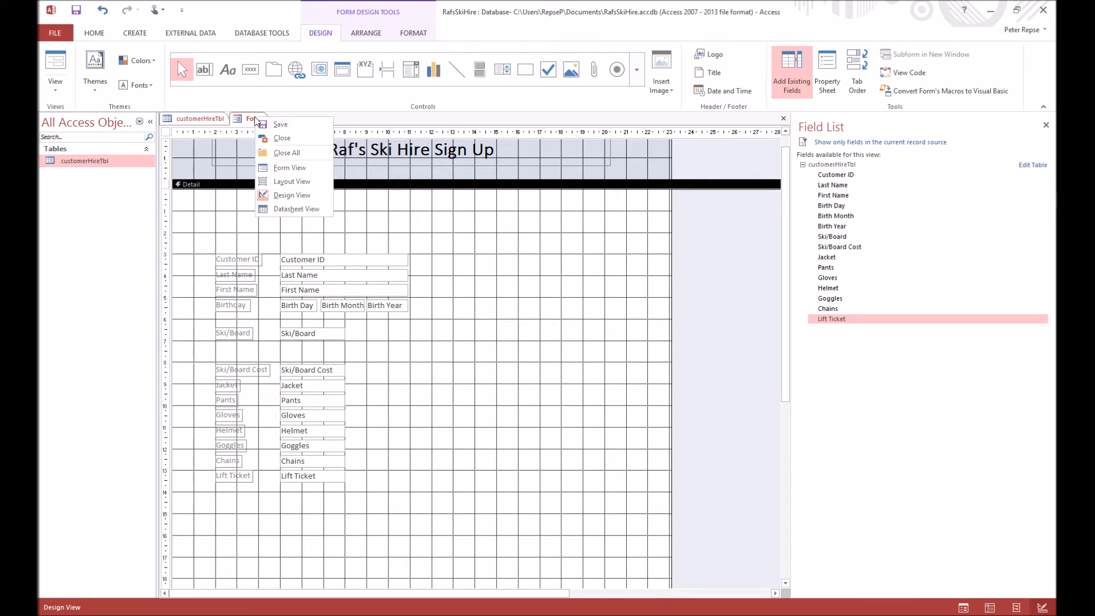
pyautogui.click(281, 125)
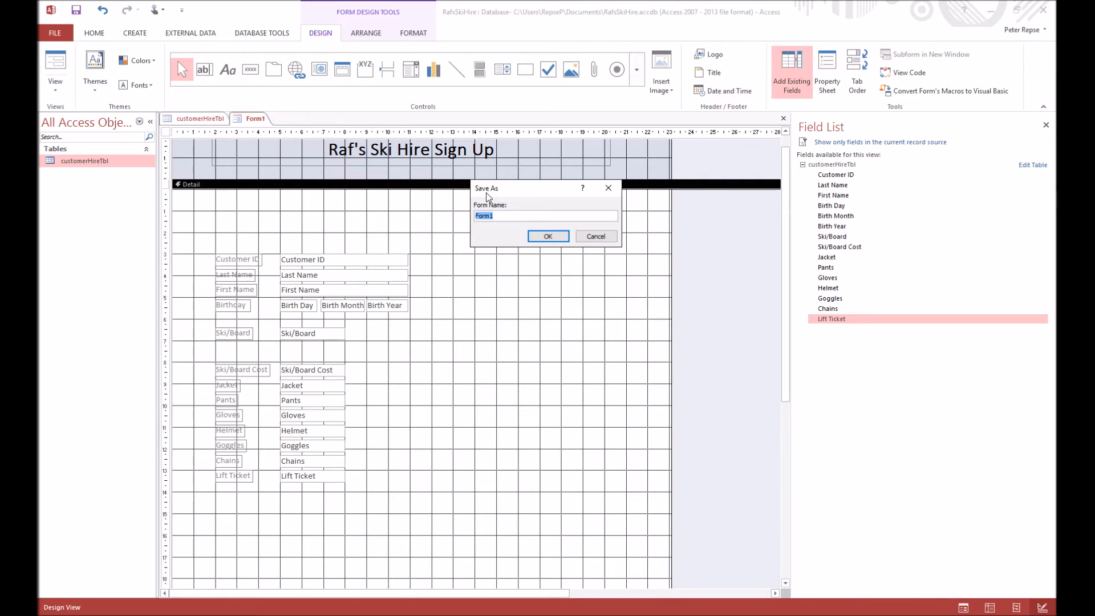
pyautogui.write('CustomerForm')
pyautogui.press('Return')
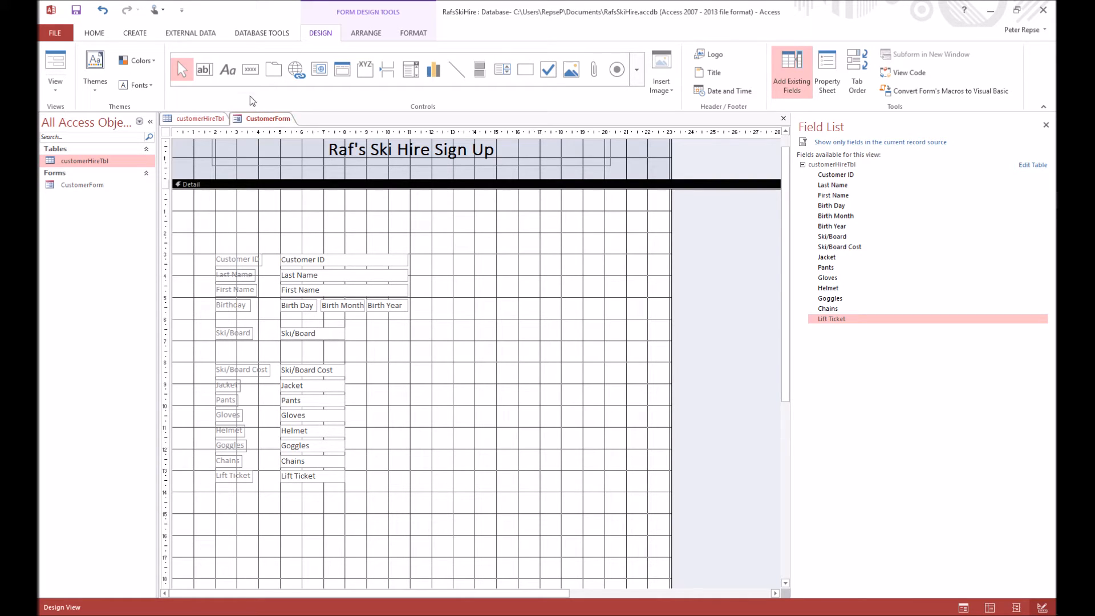
# Close CustomerForm and switch the customerHireTbl table to Design View.
pyautogui.rightClick(258, 121)
pyautogui.click(277, 137)
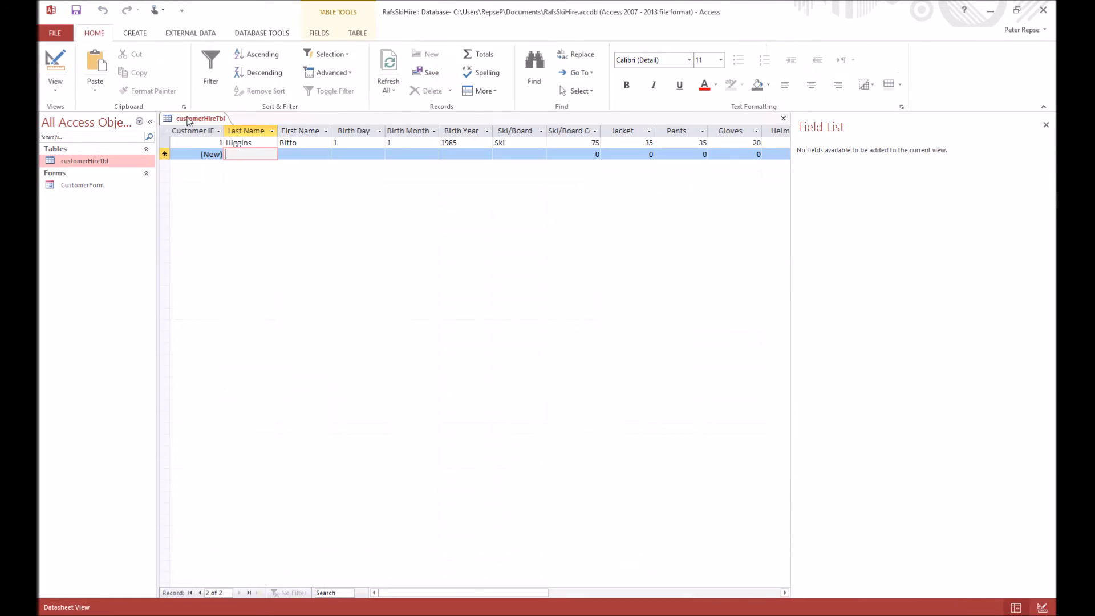
pyautogui.click(55, 85)
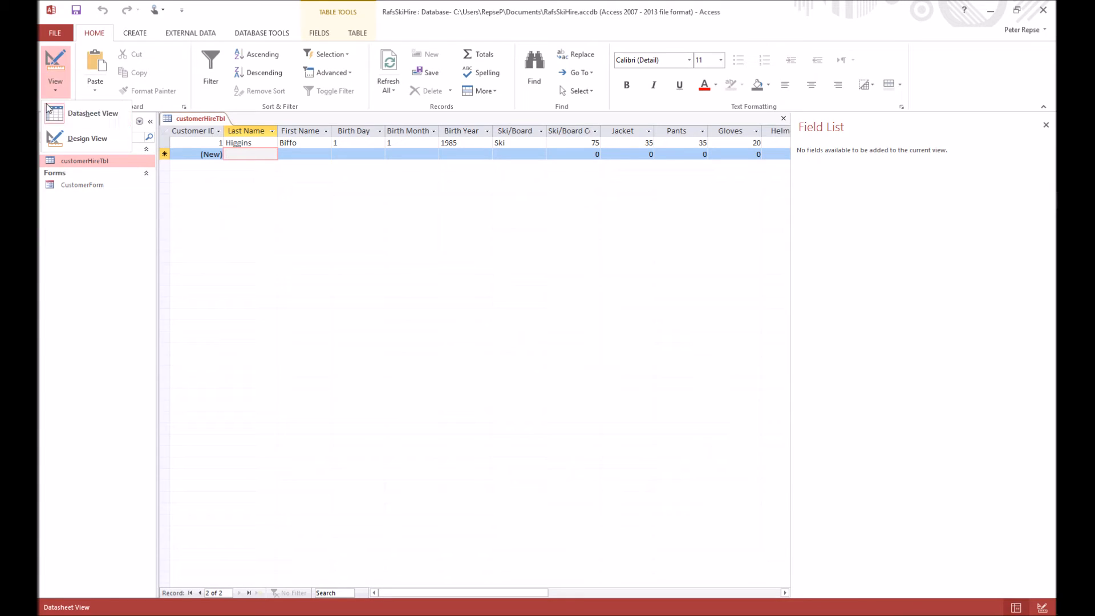
pyautogui.click(73, 138)
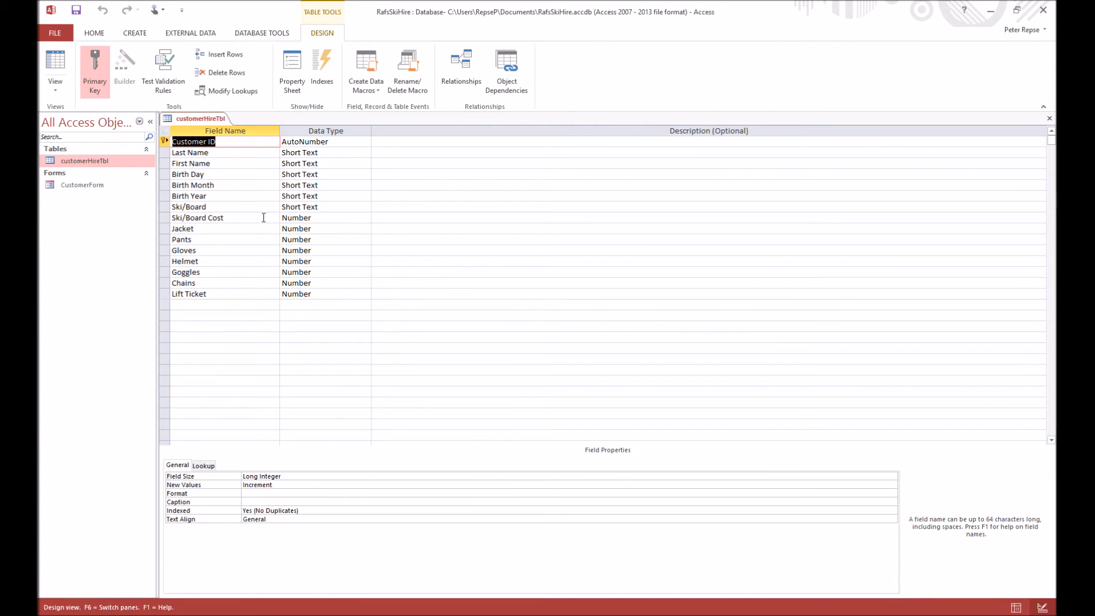
# Switch to the Word data dictionary and add a row below Lift Ticket with field name Skill Level and data type ShortText.
pyautogui.hotkey('alt', 'Tab')
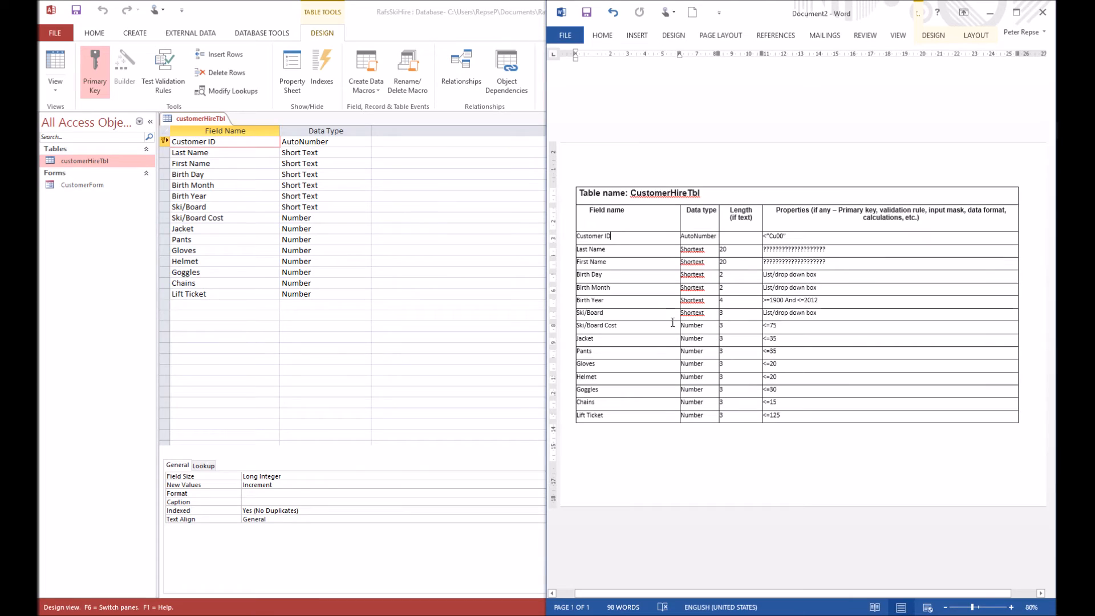
pyautogui.click(1030, 414)
pyautogui.press('Return')
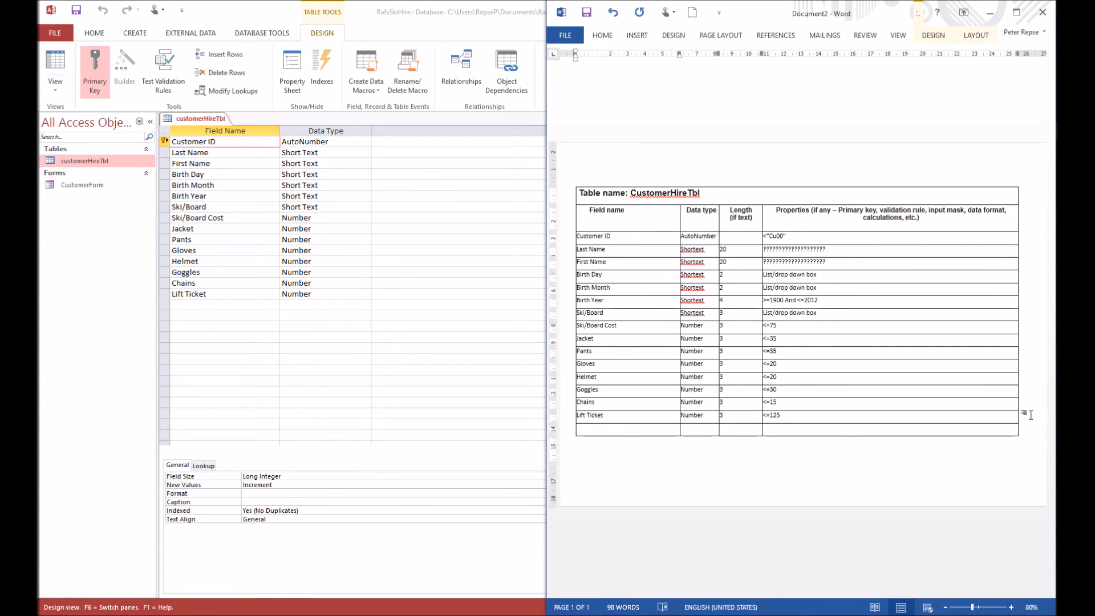
pyautogui.write('Skil Ledve')
pyautogui.press('BackSpace')
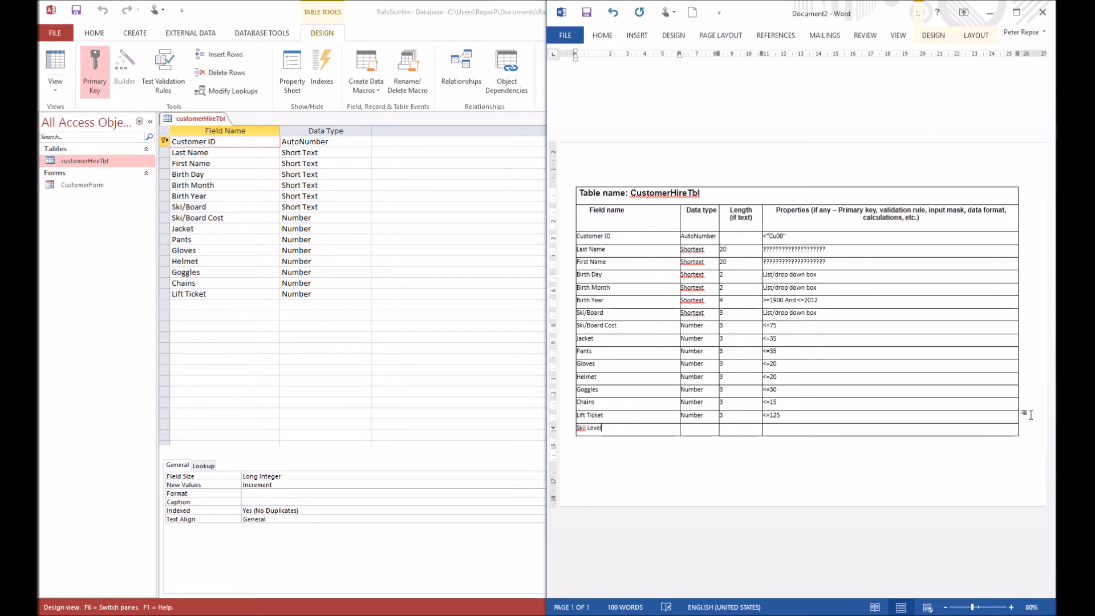
pyautogui.rightClick(582, 429)
pyautogui.click(542, 440)
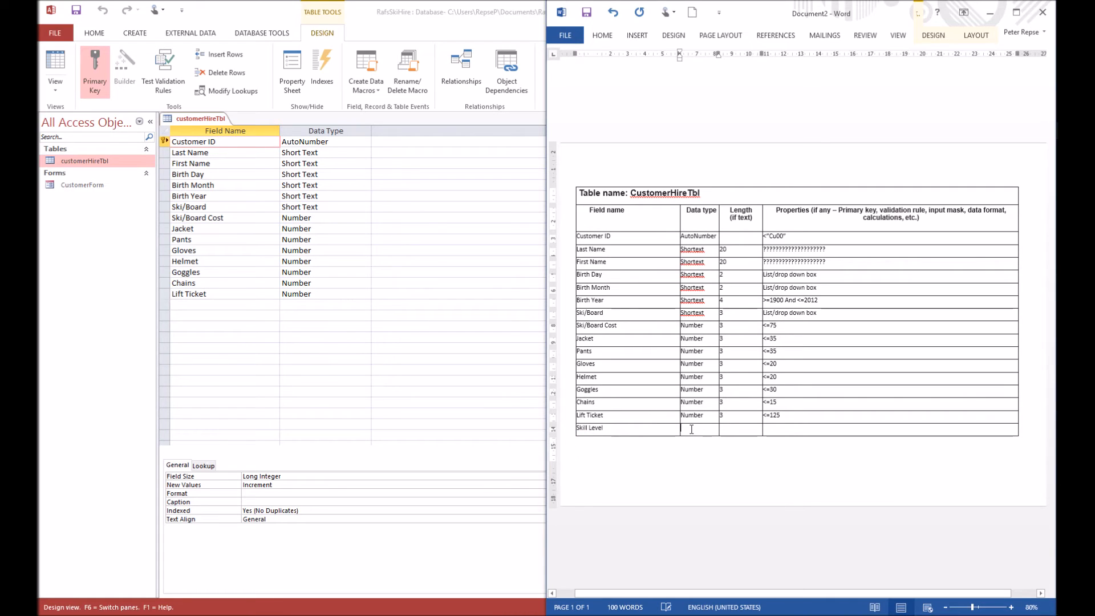
pyautogui.click(691, 429)
pyautogui.write('ShortText')
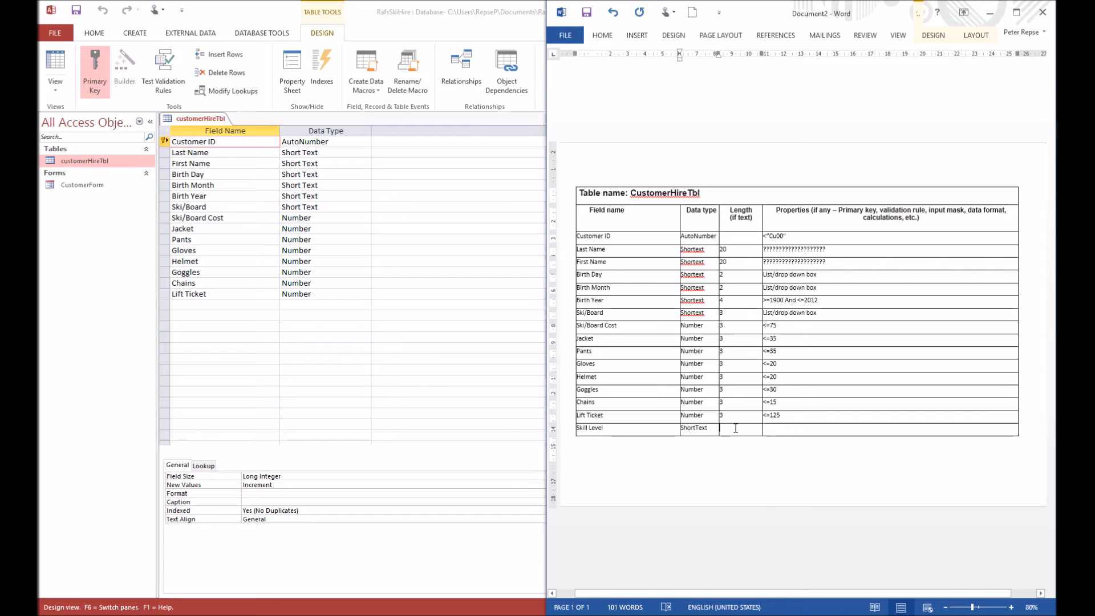
pyautogui.click(735, 428)
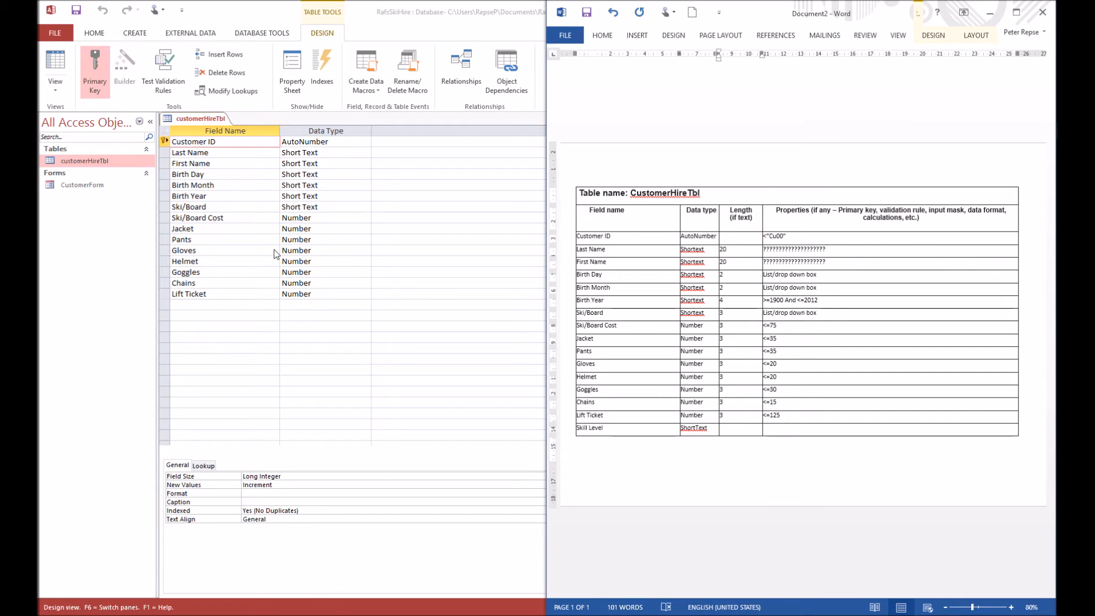
# Switch back to Access and add a Skill Level field with data type Short Text below Lift Ticket in customerHireTbl.
pyautogui.click(214, 305)
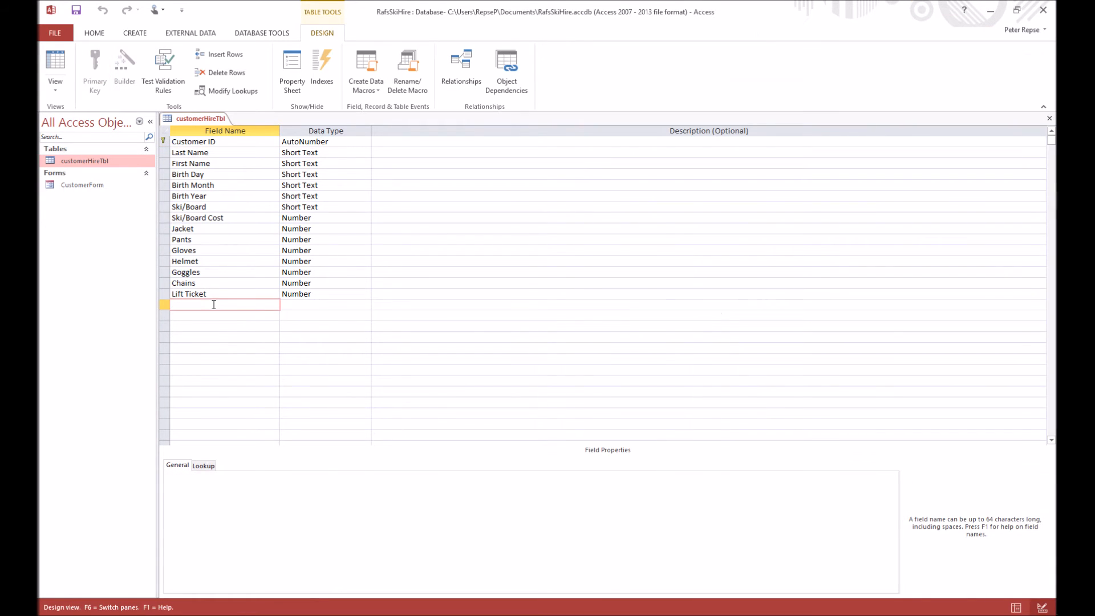
pyautogui.write('Skill Level')
pyautogui.click(285, 304)
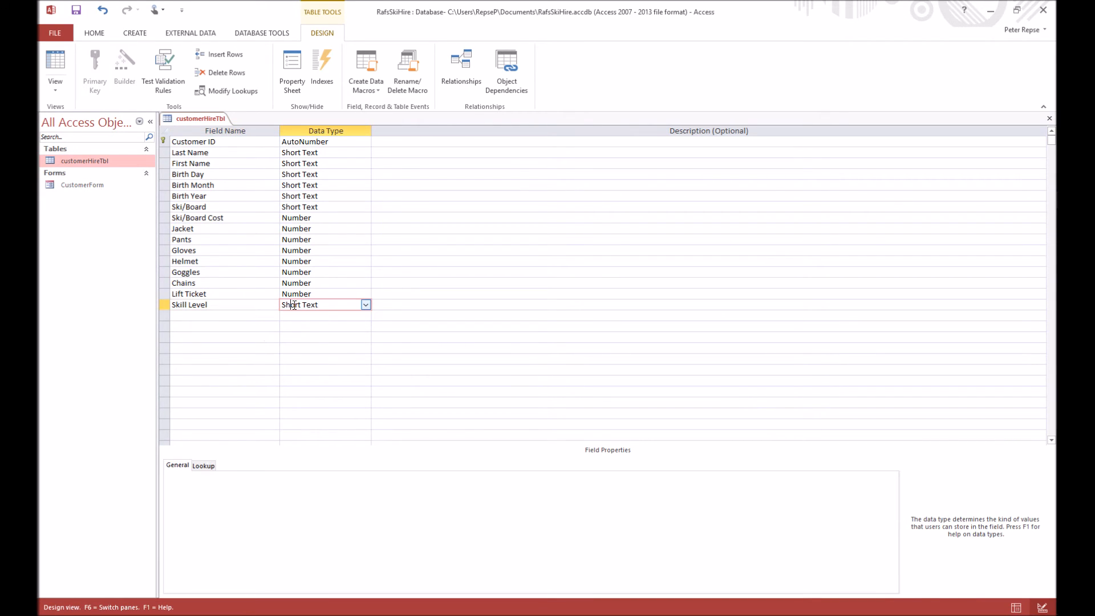
pyautogui.click(193, 315)
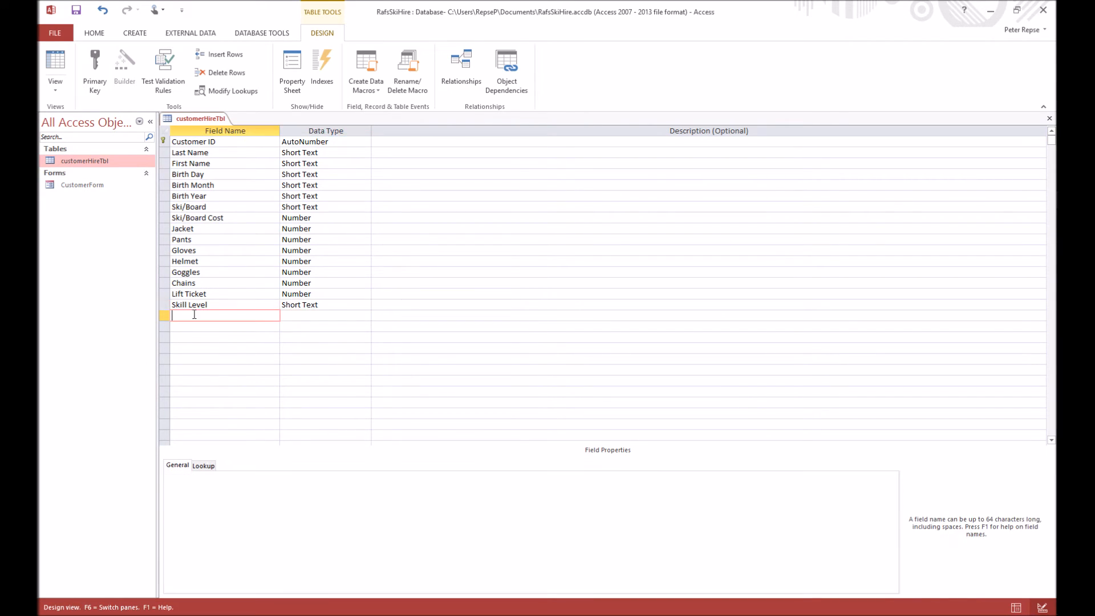
# Move the Skill Level field between Ski/Board and Ski/Board Cost, and save the table.
pyautogui.click(164, 305)
pyautogui.moveTo(165, 305); pyautogui.dragTo(162, 214)
pyautogui.click(235, 229)
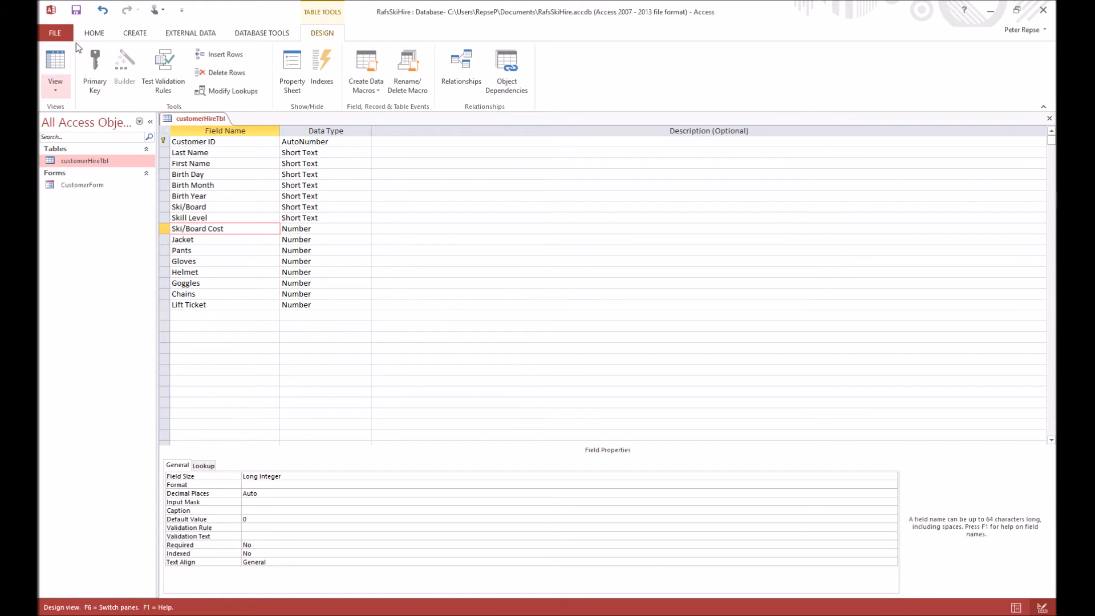
pyautogui.rightClick(215, 120)
pyautogui.click(221, 130)
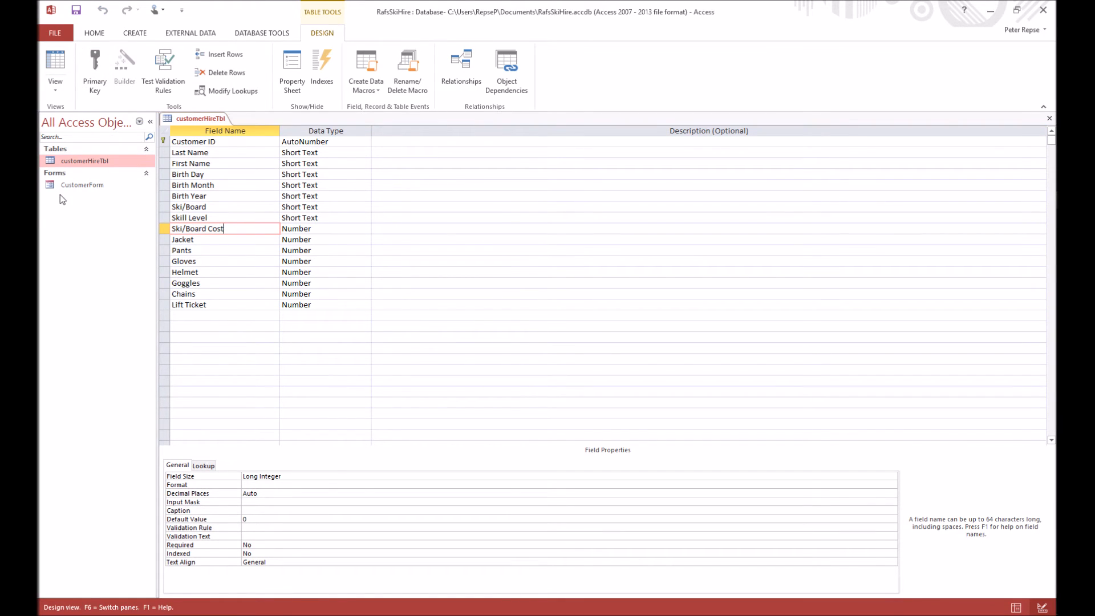
# Close the customerHireTbl table and open CustomerForm in Design View.
pyautogui.doubleClick(48, 186)
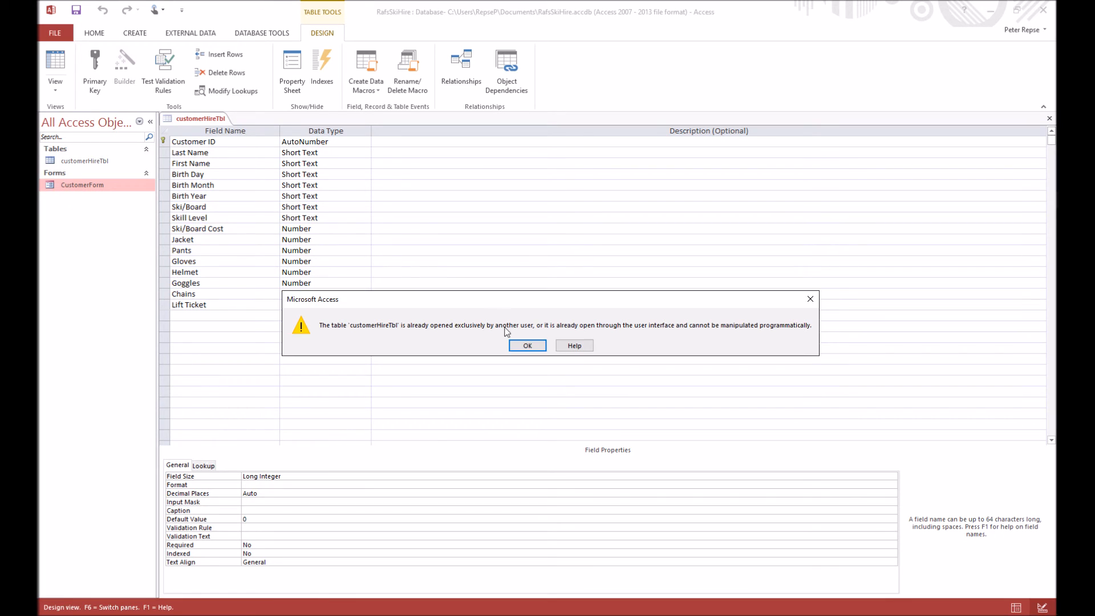
pyautogui.click(526, 345)
pyautogui.rightClick(203, 120)
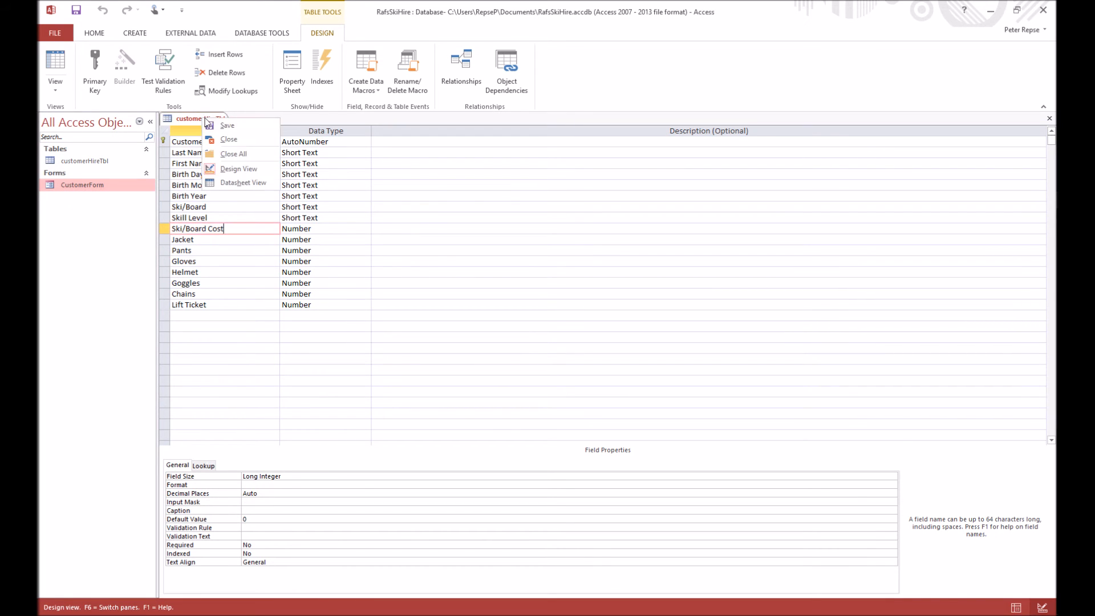
pyautogui.click(227, 140)
pyautogui.doubleClick(49, 187)
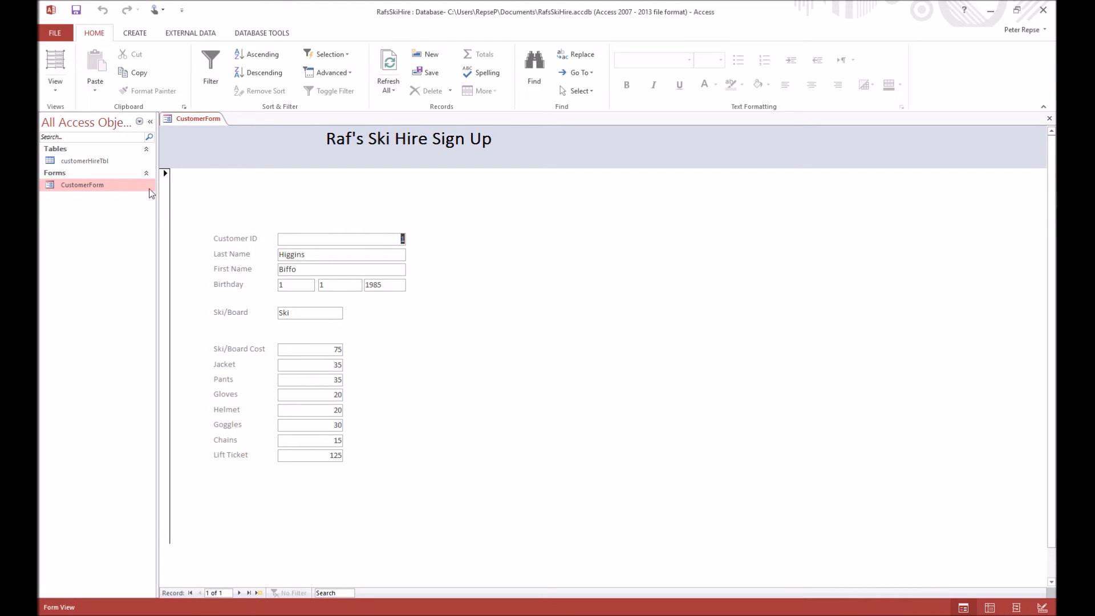
pyautogui.click(64, 87)
pyautogui.click(89, 187)
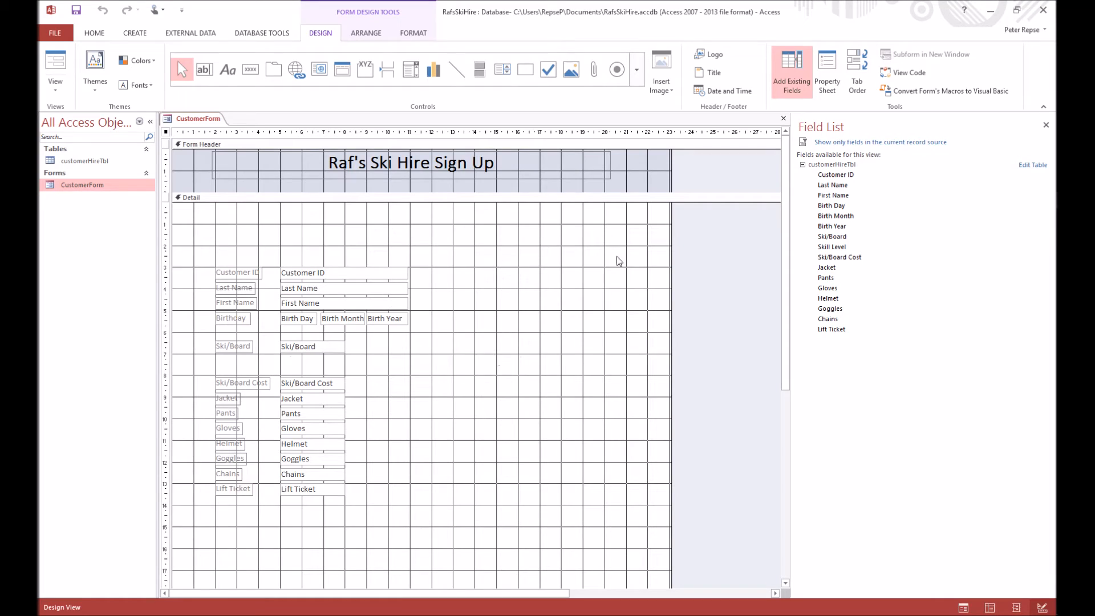
# Place the Skill Level field below Ski/Board and widen the text boxes from Ski/Board to Lift Ticket to match Customer ID.
pyautogui.moveTo(827, 252); pyautogui.dragTo(297, 365)
pyautogui.click(349, 342)
pyautogui.moveTo(366, 346); pyautogui.dragTo(281, 533)
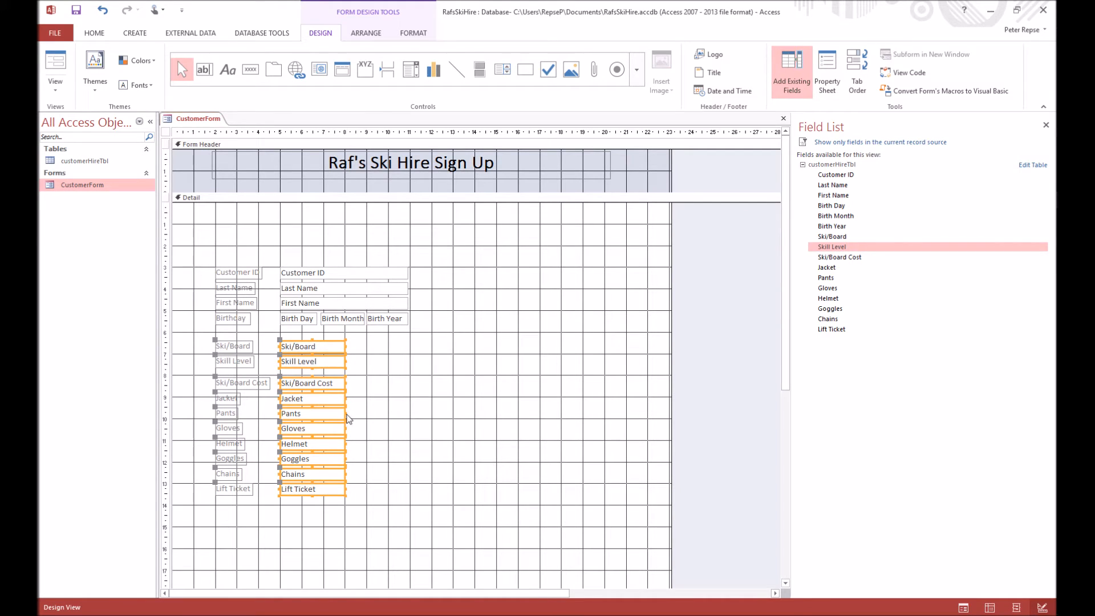
pyautogui.moveTo(346, 417); pyautogui.dragTo(408, 410)
pyautogui.click(437, 405)
# Move the fields from Ski/Board Cost to Lift Ticket down, leaving a larger gap below Skill Level.
pyautogui.moveTo(450, 531); pyautogui.dragTo(192, 372)
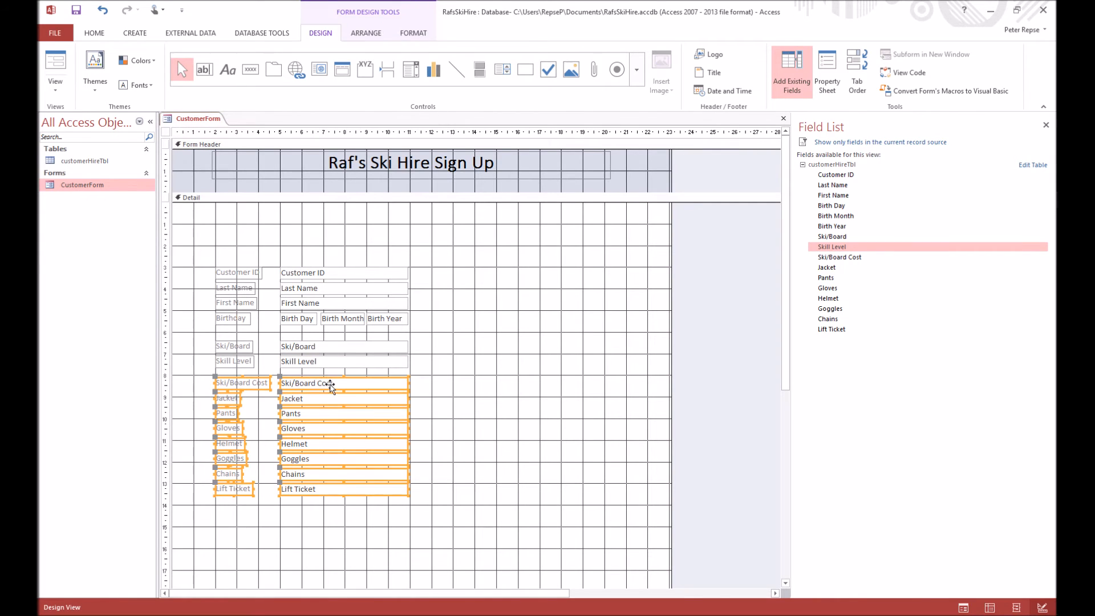
pyautogui.moveTo(331, 390); pyautogui.dragTo(329, 419)
pyautogui.click(449, 373)
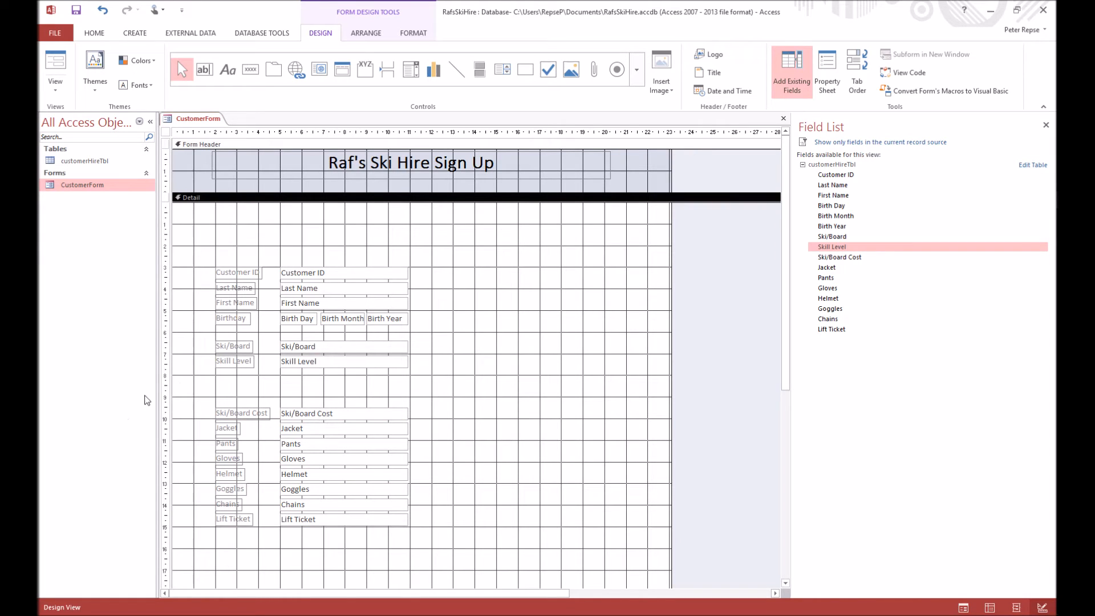
# Make all field labels from Customer ID to Lift Ticket bold with black text.
pyautogui.moveTo(212, 263); pyautogui.dragTo(273, 536)
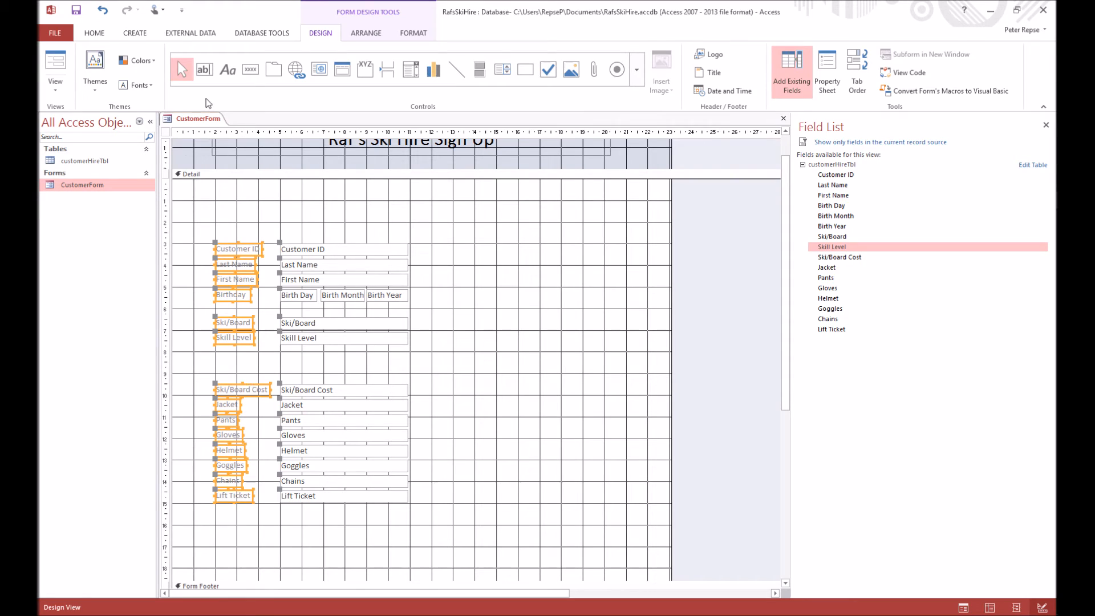
pyautogui.click(415, 34)
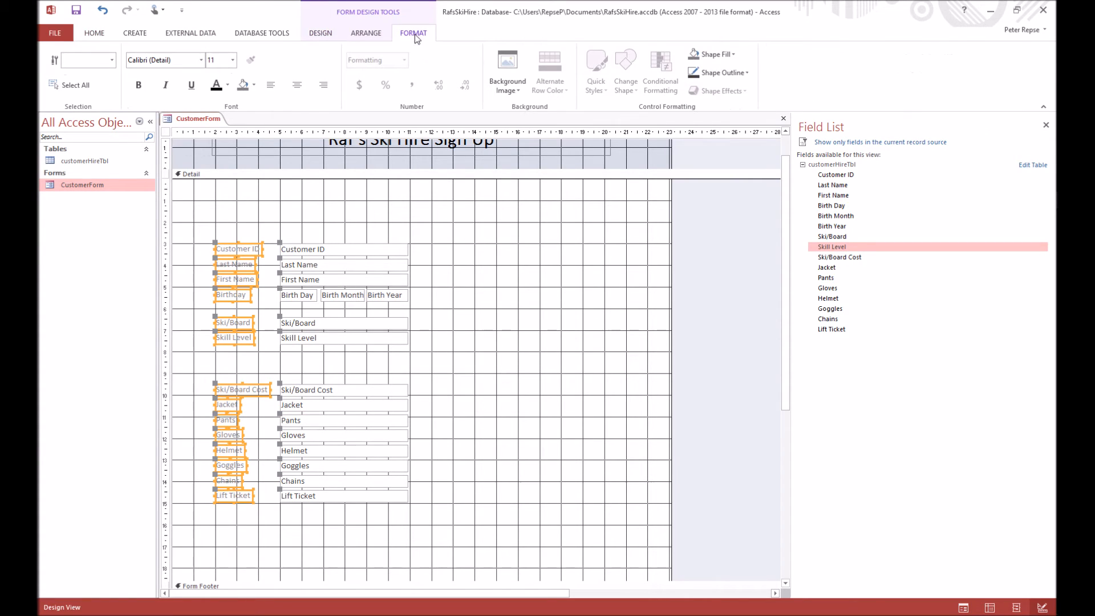
pyautogui.click(138, 85)
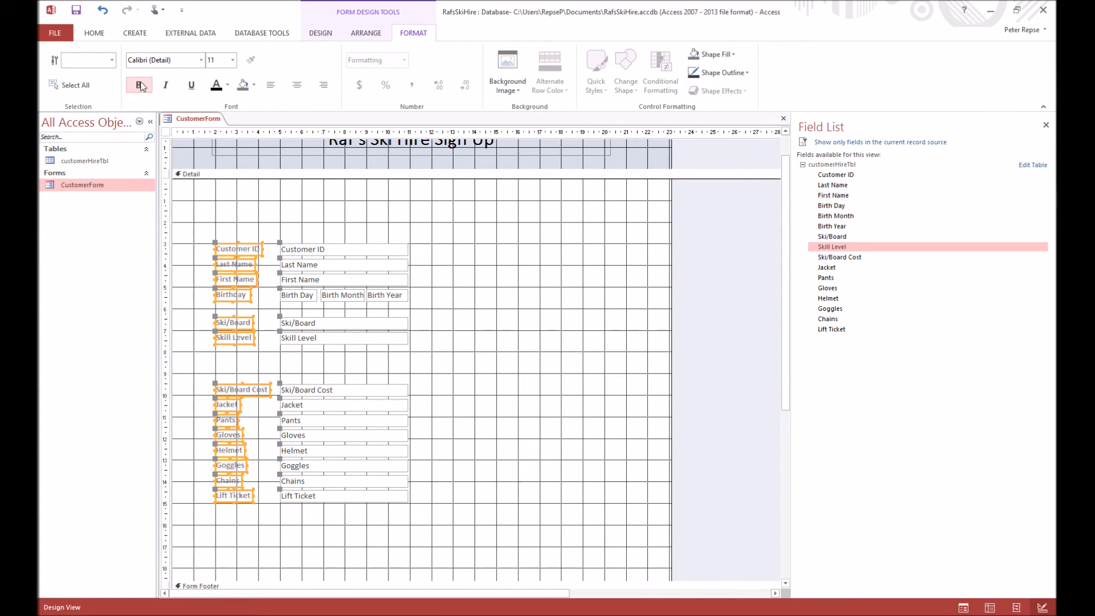
pyautogui.click(217, 89)
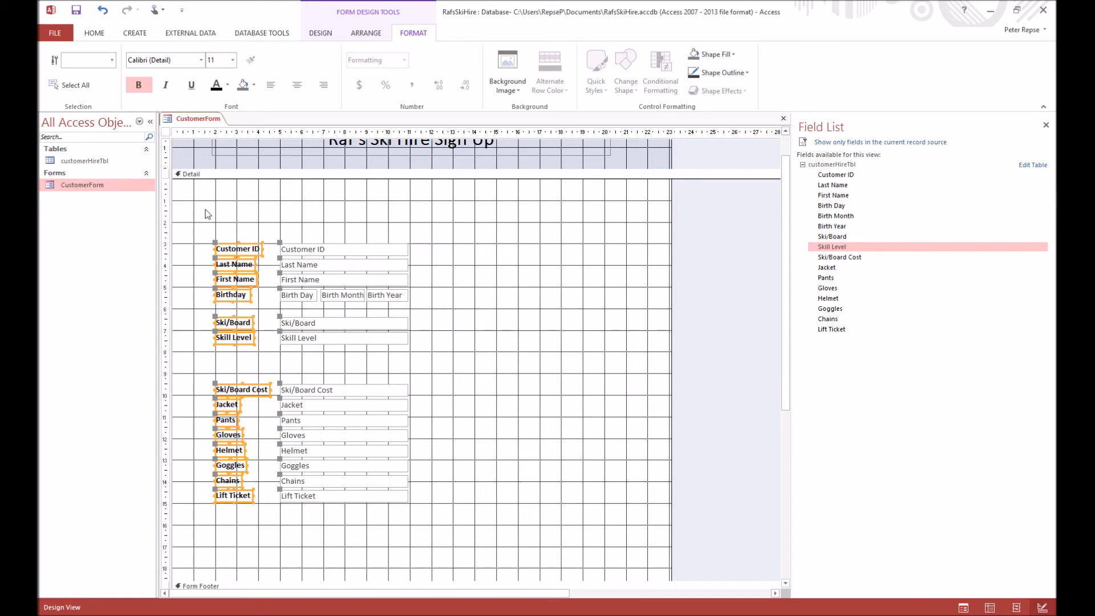
pyautogui.click(410, 310)
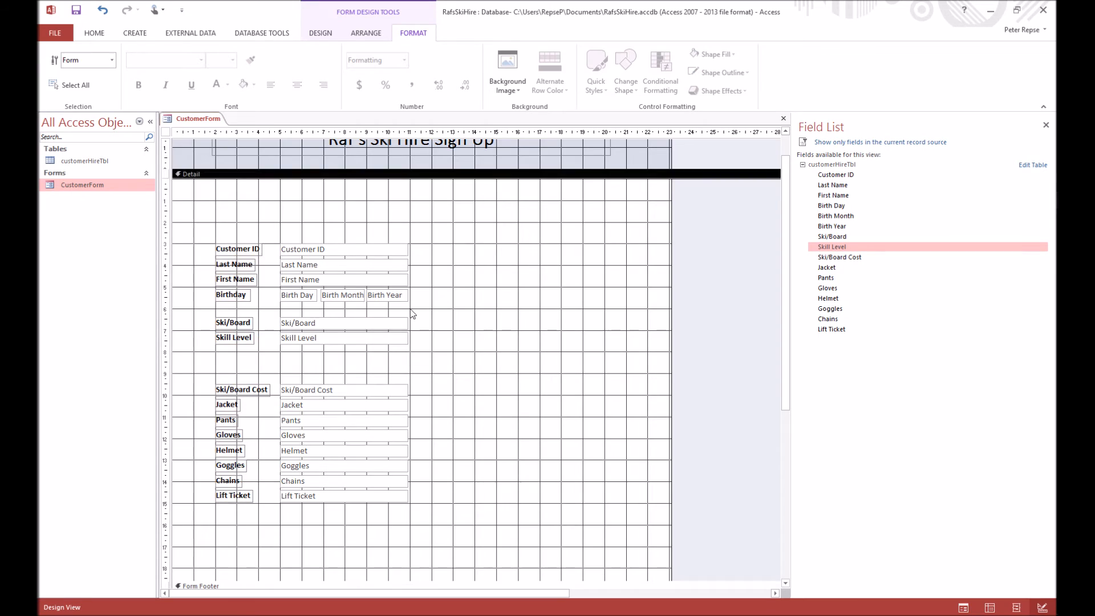
pyautogui.scroll(2, 413, 315)
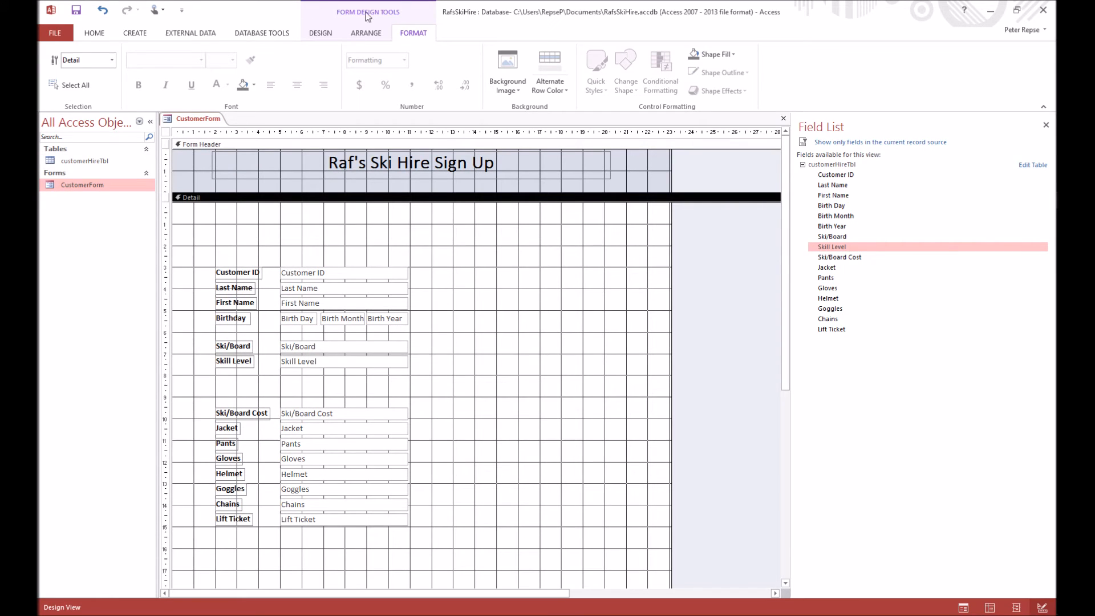
# Add a label reading "Please fill in all the details below correctly." across the top of the Detail section, aligned with the title's width.
pyautogui.click(321, 32)
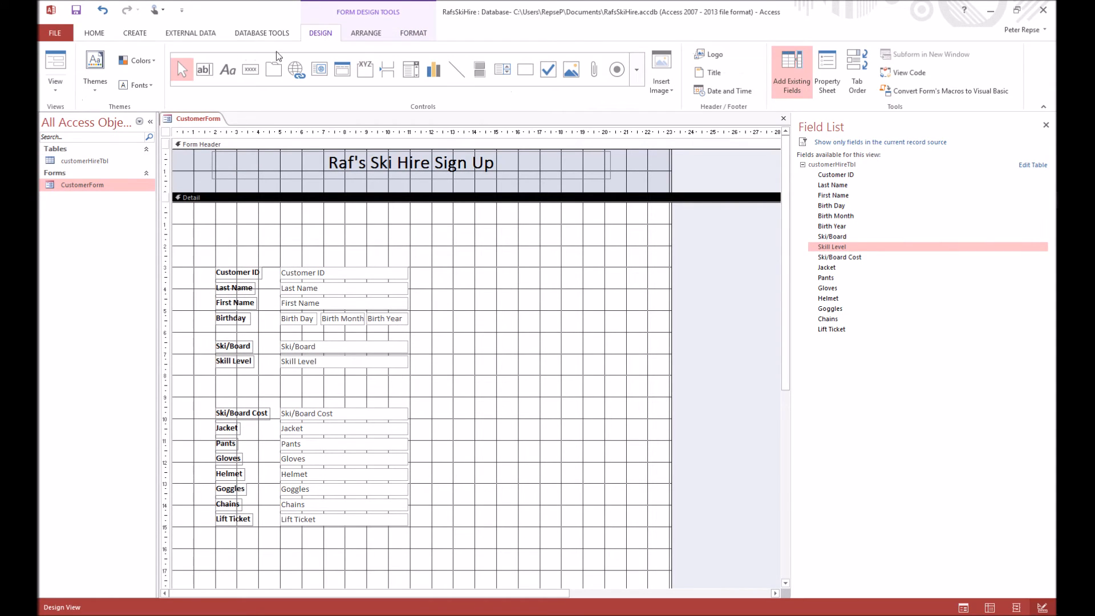
pyautogui.click(226, 69)
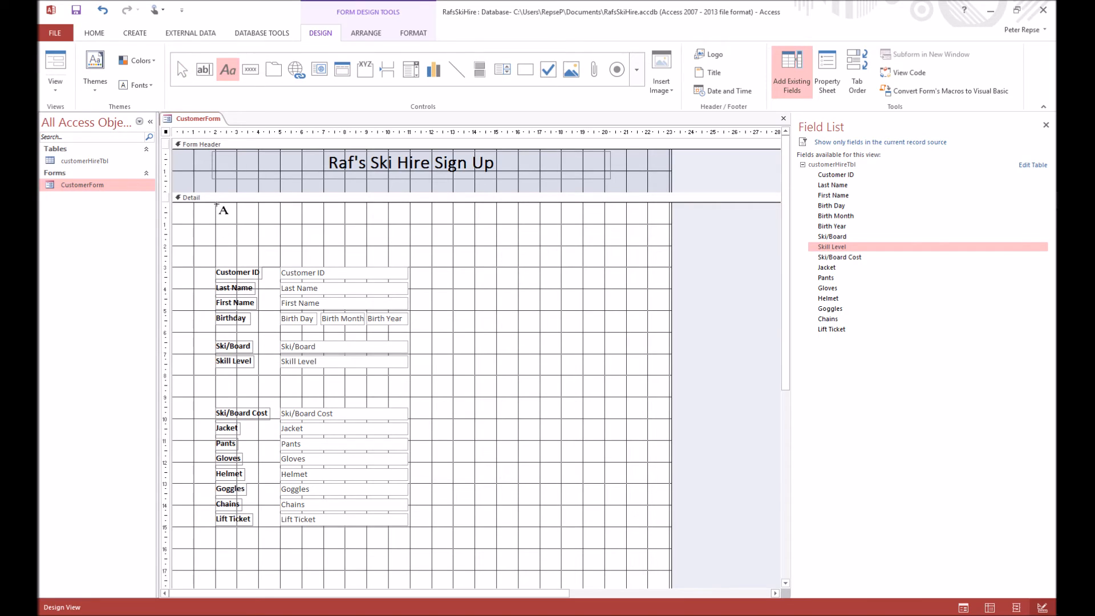
pyautogui.moveTo(217, 207); pyautogui.dragTo(607, 223)
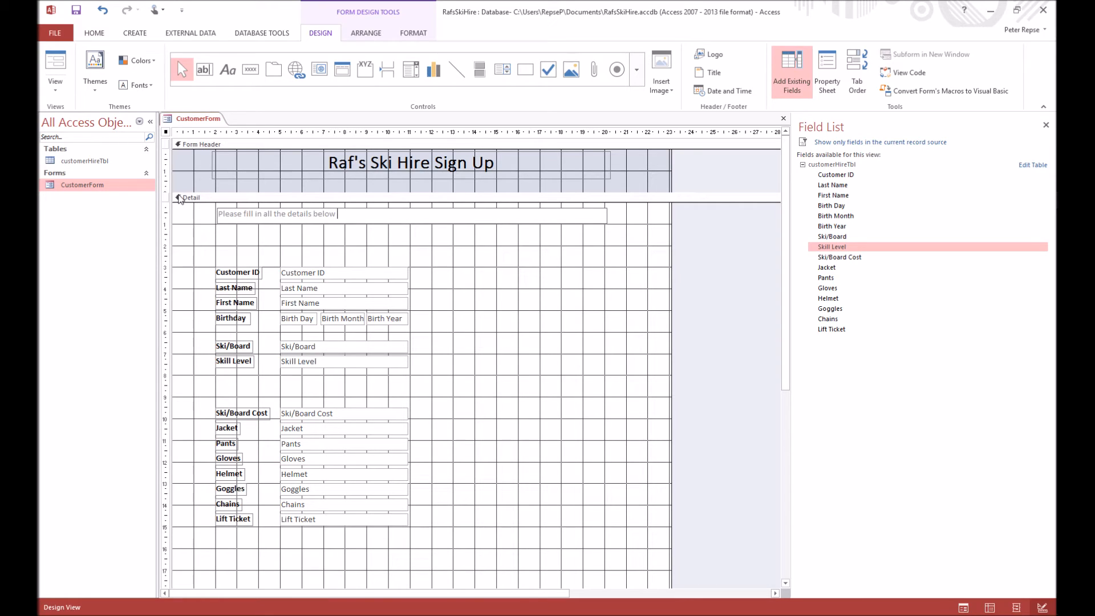
pyautogui.write('ctly.')
pyautogui.click(452, 245)
pyautogui.click(443, 220)
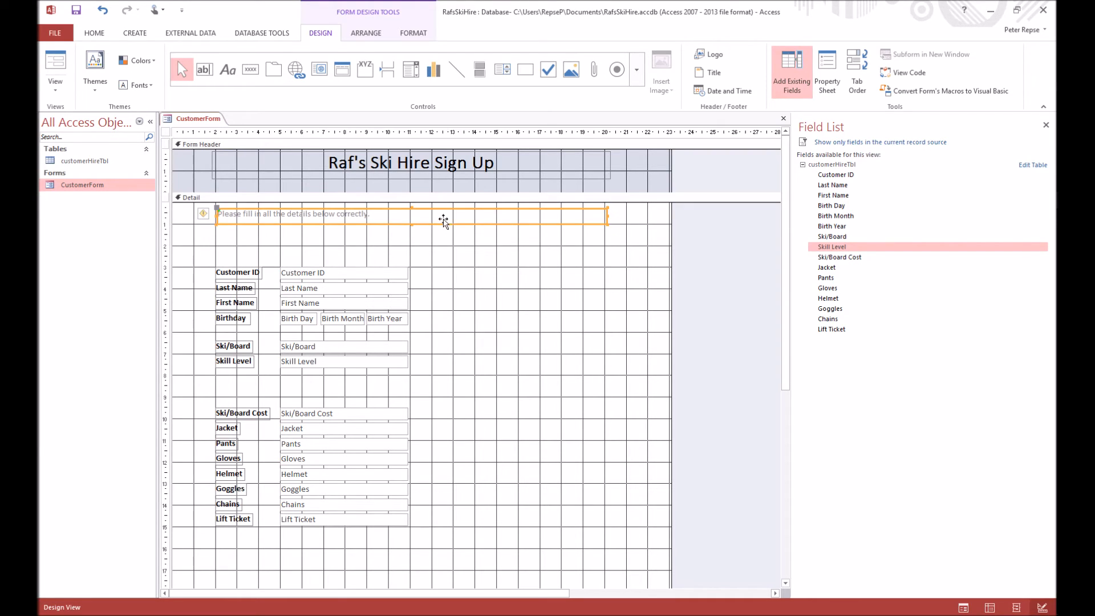
pyautogui.click(214, 216)
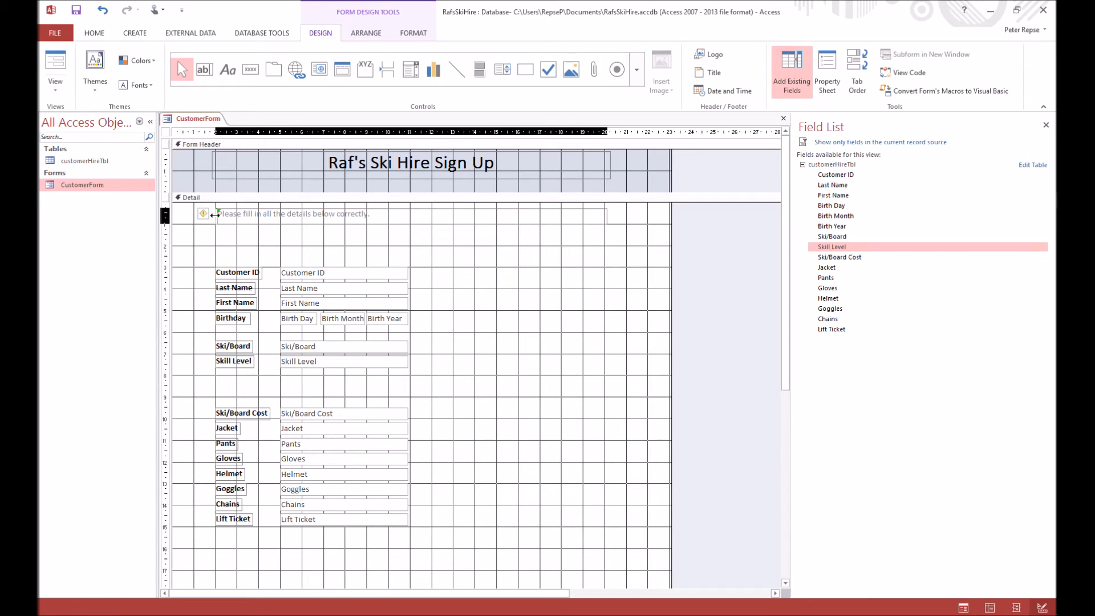
pyautogui.click(214, 216)
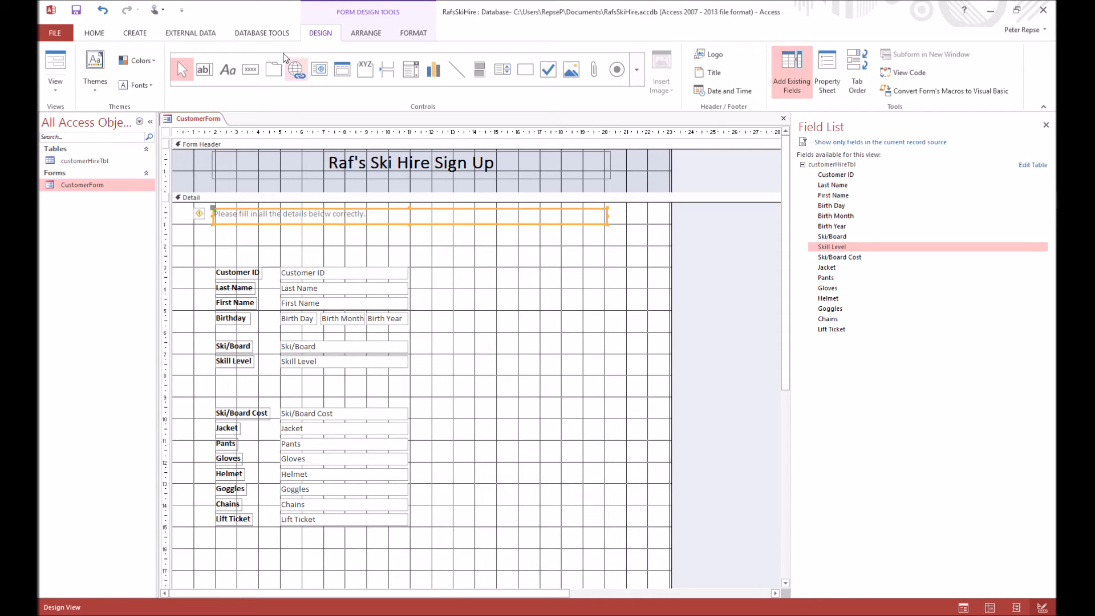
# Give the instruction label a light orange background and black text.
pyautogui.click(415, 33)
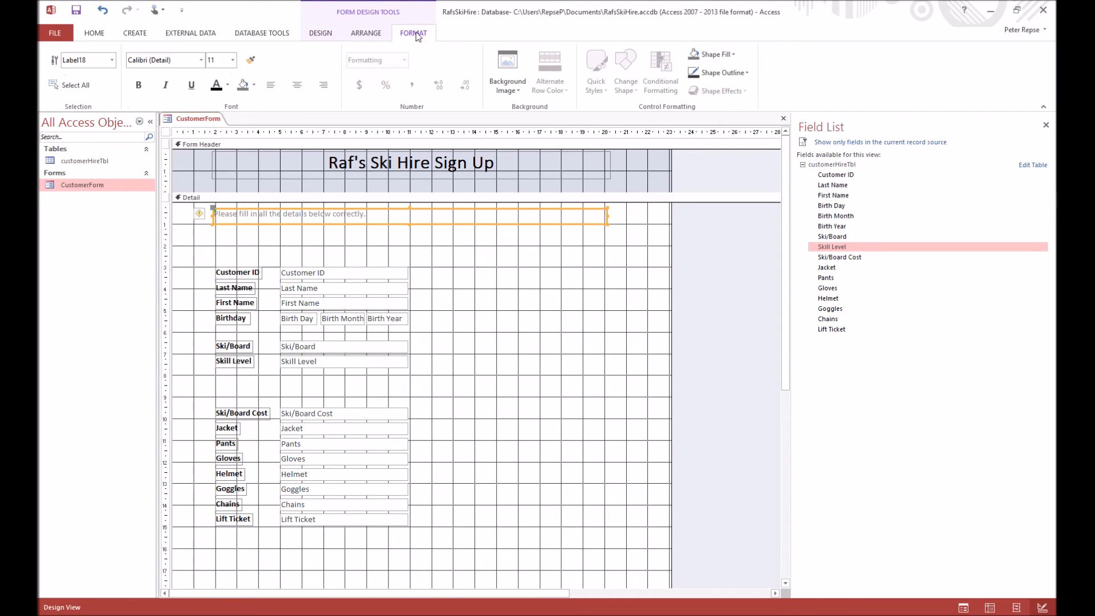
pyautogui.click(254, 85)
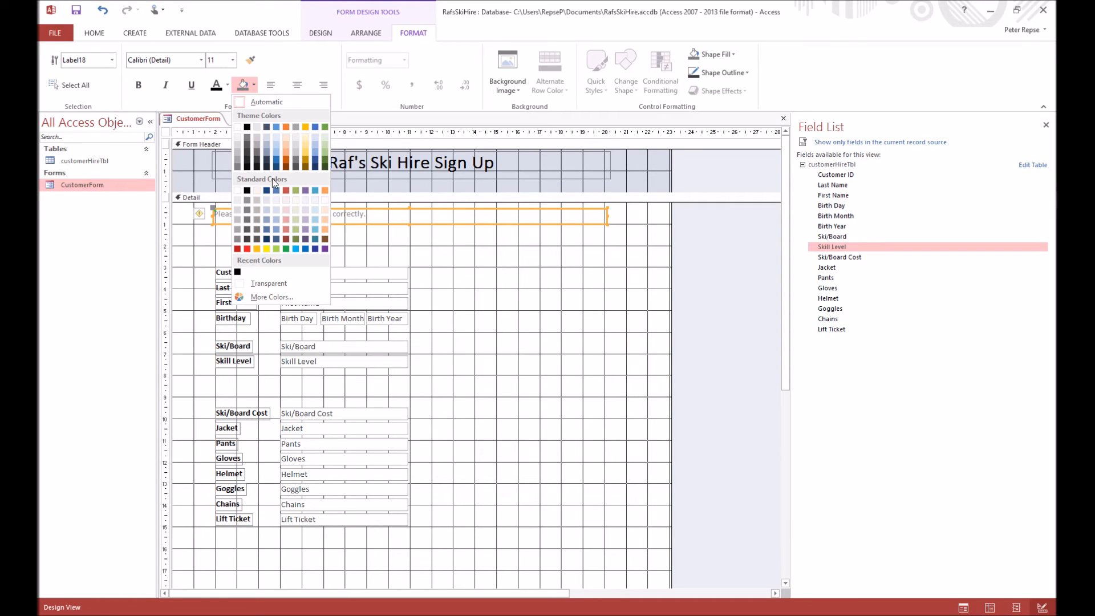
pyautogui.click(258, 189)
pyautogui.click(371, 246)
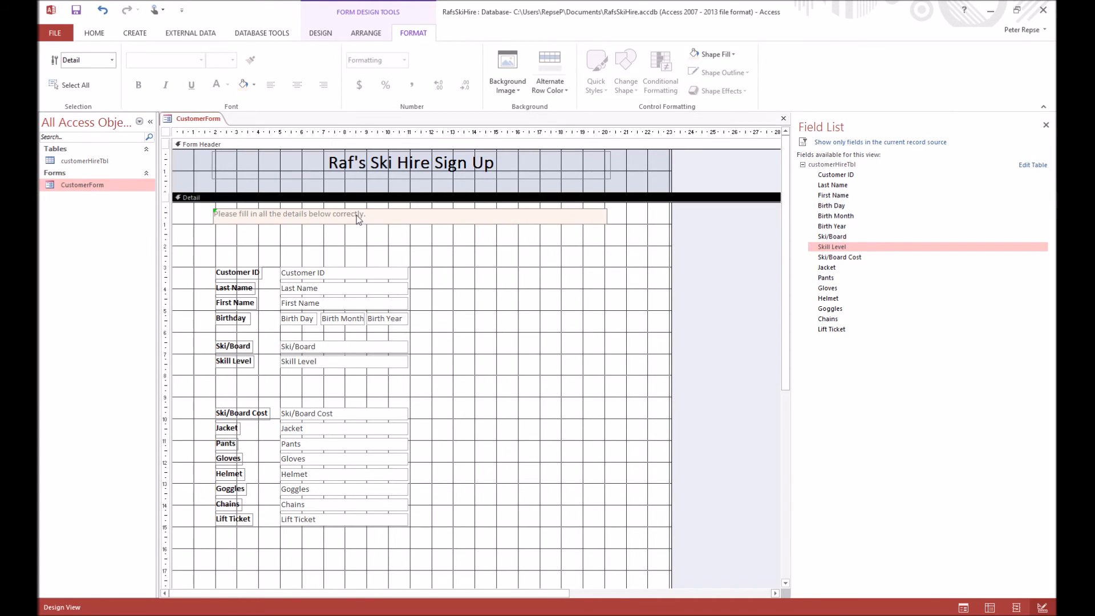
pyautogui.doubleClick(358, 216)
pyautogui.click(359, 215)
pyautogui.moveTo(367, 214); pyautogui.dragTo(211, 215)
pyautogui.click(216, 85)
pyautogui.click(340, 249)
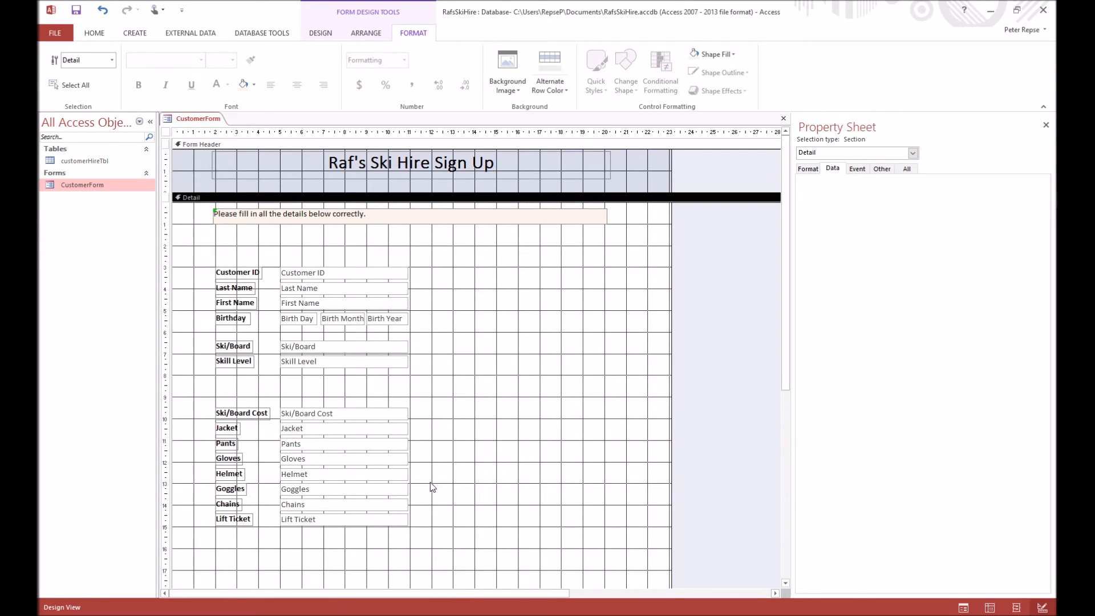
# Right-align the text boxes from Ski/Board Cost to Lift Ticket and narrow them from their left edge.
pyautogui.moveTo(434, 548); pyautogui.dragTo(279, 393)
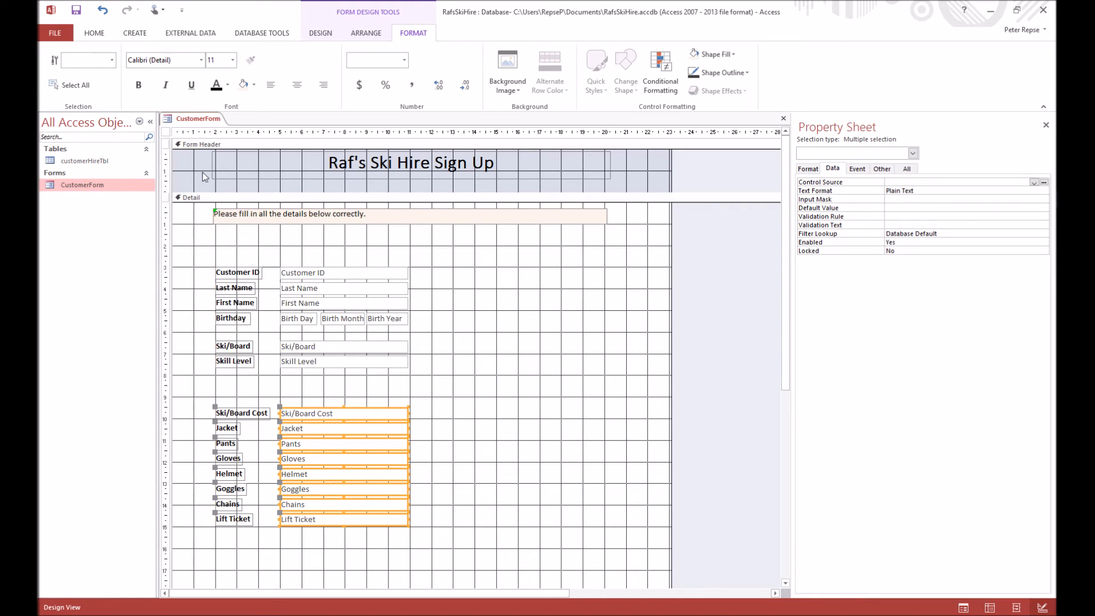
pyautogui.click(324, 84)
pyautogui.moveTo(280, 394); pyautogui.dragTo(439, 566)
pyautogui.moveTo(278, 452); pyautogui.dragTo(272, 414)
pyautogui.click(464, 430)
# Widen the labels from Jacket to Lift Ticket to nearly the width of the Ski/Board Cost label.
pyautogui.click(290, 411)
pyautogui.click(284, 444)
pyautogui.click(263, 521)
pyautogui.moveTo(276, 520); pyautogui.dragTo(265, 520)
pyautogui.click(287, 466)
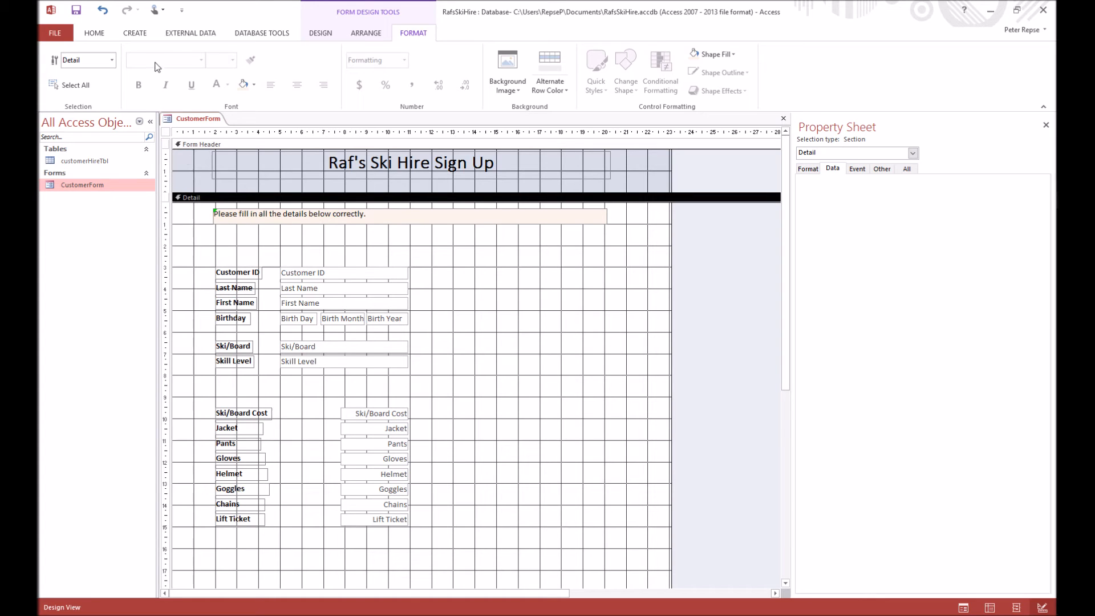
# Insert a label reading $75 between the Ski/Board Cost label and its text box.
pyautogui.click(319, 32)
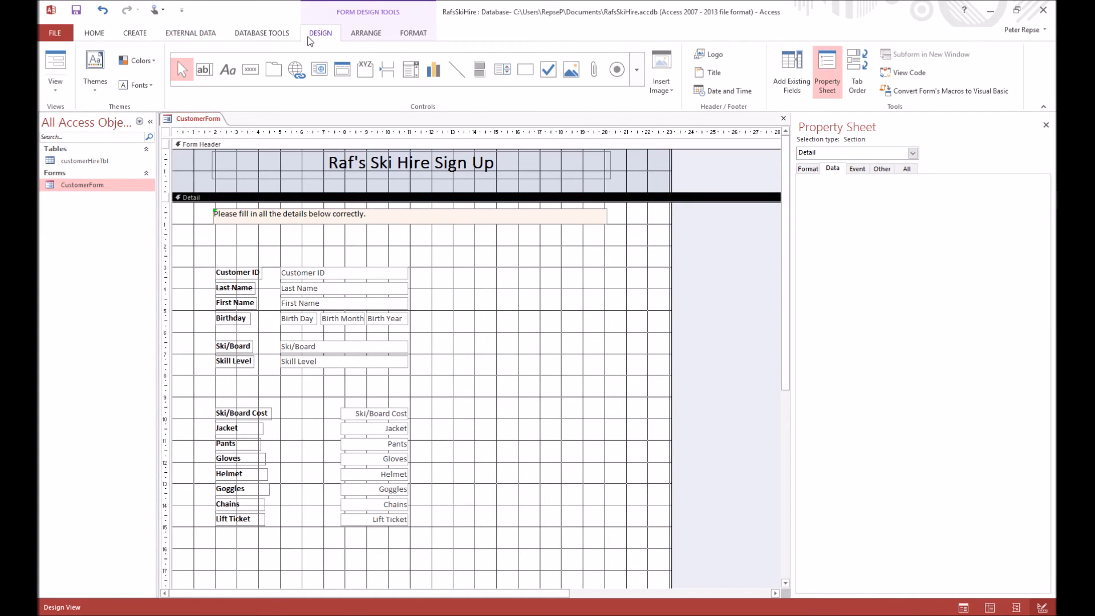
pyautogui.click(229, 70)
pyautogui.moveTo(289, 408); pyautogui.dragTo(319, 418)
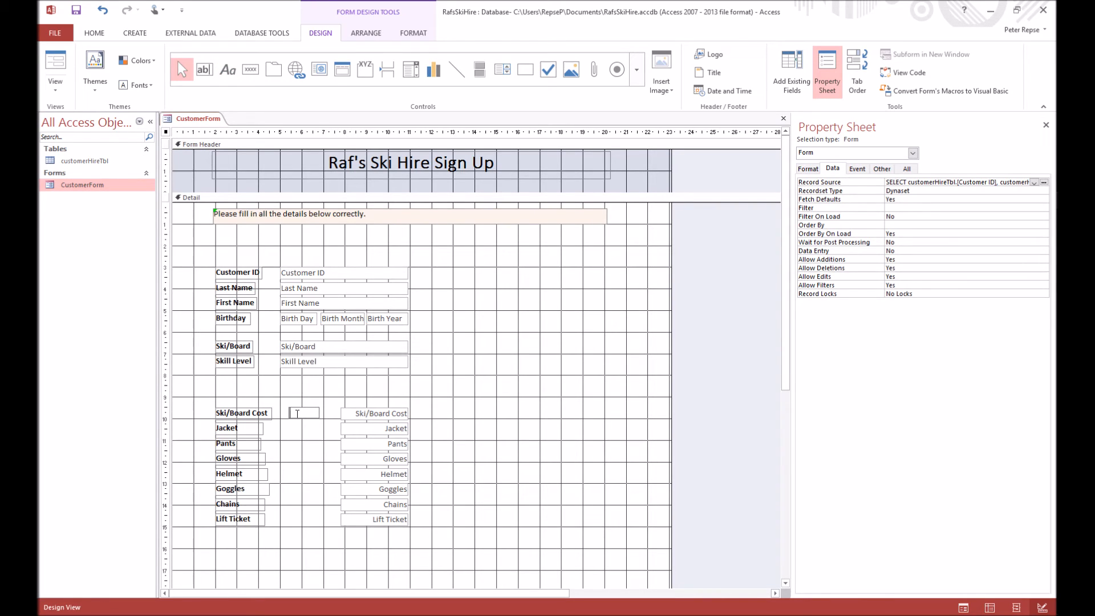
pyautogui.write('$75')
pyautogui.press('Return')
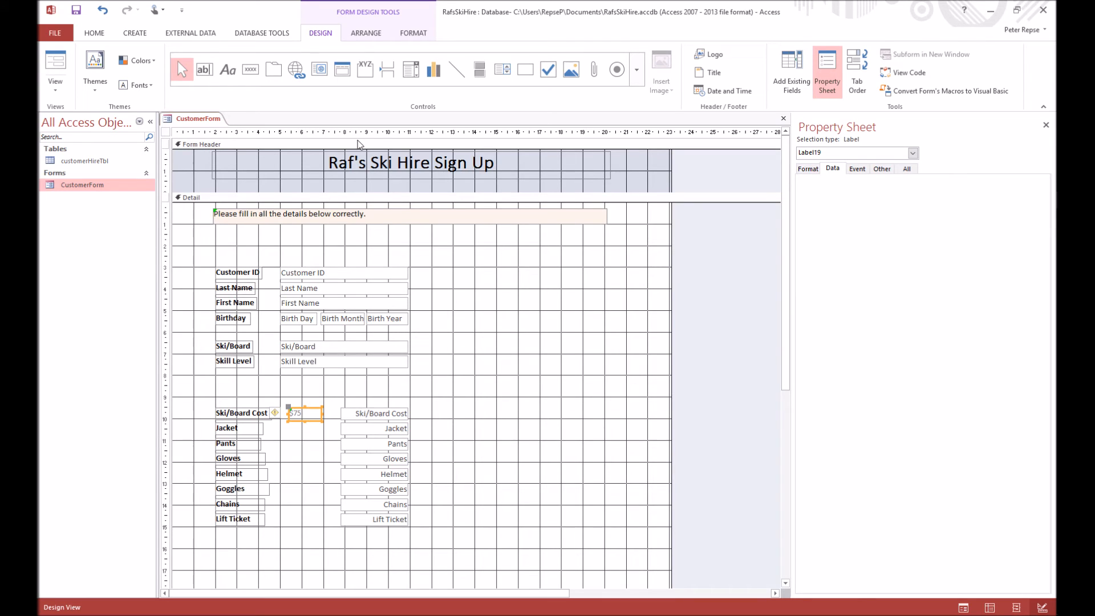
# Centre the text of the $75 label and set its font colour to black.
pyautogui.click(406, 33)
pyautogui.click(296, 85)
pyautogui.click(218, 89)
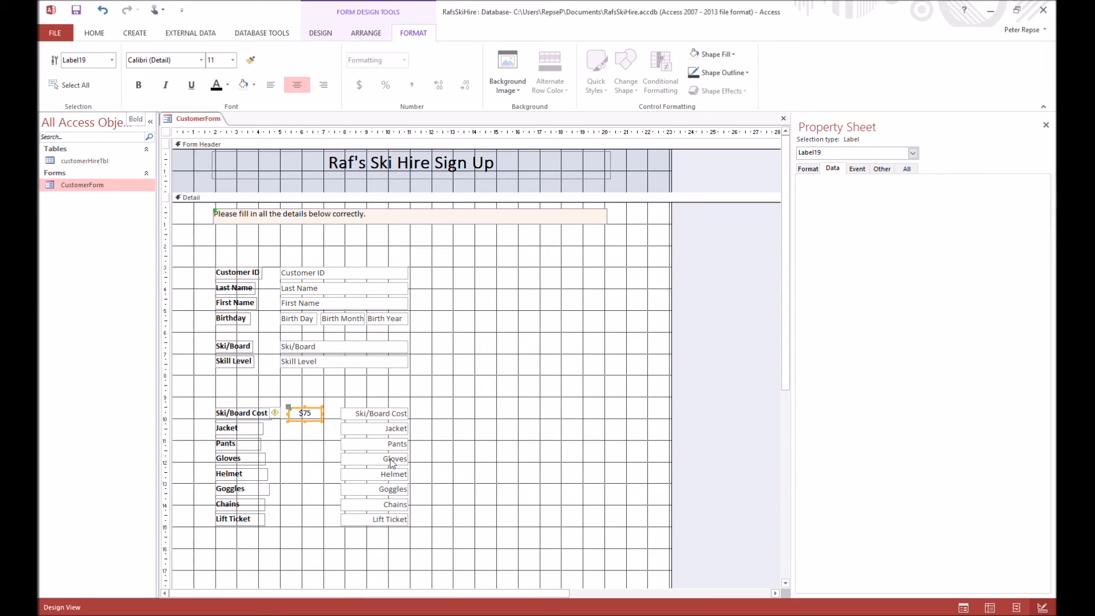
pyautogui.click(320, 438)
# Copy the $75 label and place a duplicate beside each field from Jacket to Lift Ticket.
pyautogui.click(307, 419)
pyautogui.hotkey('ctrl', 'c')
pyautogui.hotkey('ctrl', 'v')
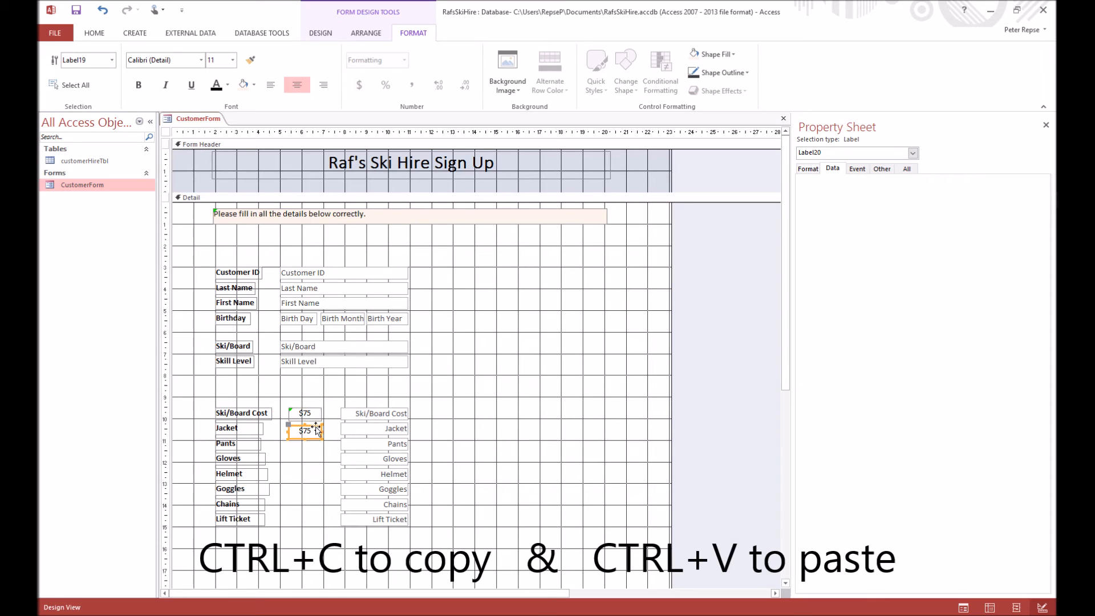
pyautogui.hotkey('ctrl', 'v')
pyautogui.moveTo(313, 447); pyautogui.dragTo(314, 449)
pyautogui.hotkey('ctrl', 'v')
pyautogui.moveTo(309, 461); pyautogui.dragTo(311, 526)
pyautogui.hotkey('ctrl', 'v')
pyautogui.hotkey('ctrl', 'v')
pyautogui.hotkey('ctrl', 'v')
pyautogui.hotkey('ctrl', 'v')
pyautogui.click(551, 306)
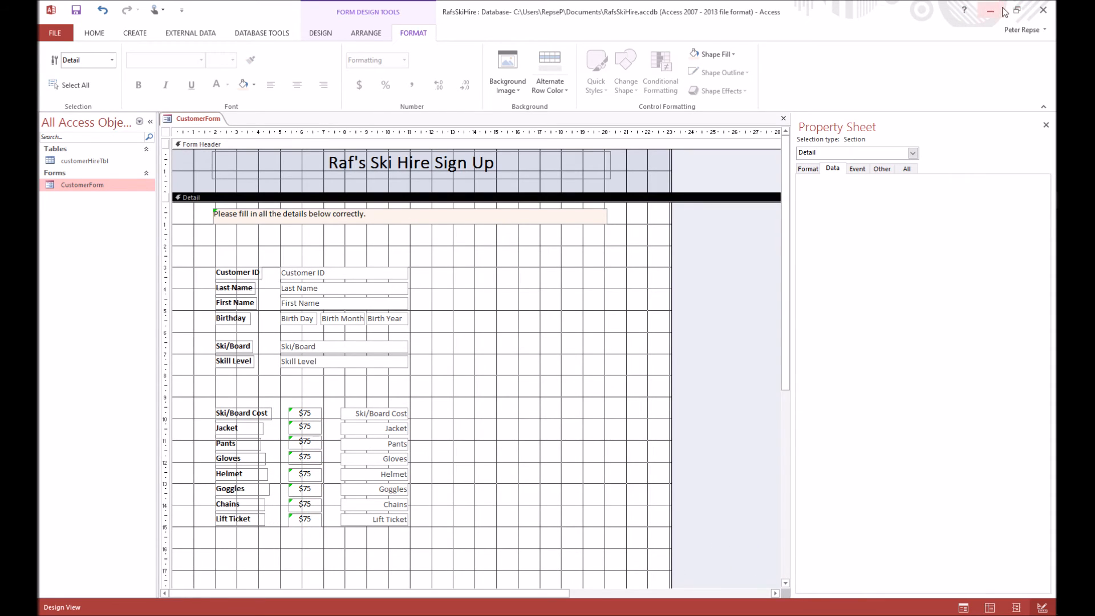
# Show Access side by side with the Word data dictionary and change the Jacket and Pants price labels to $35.
pyautogui.press('super+Left')
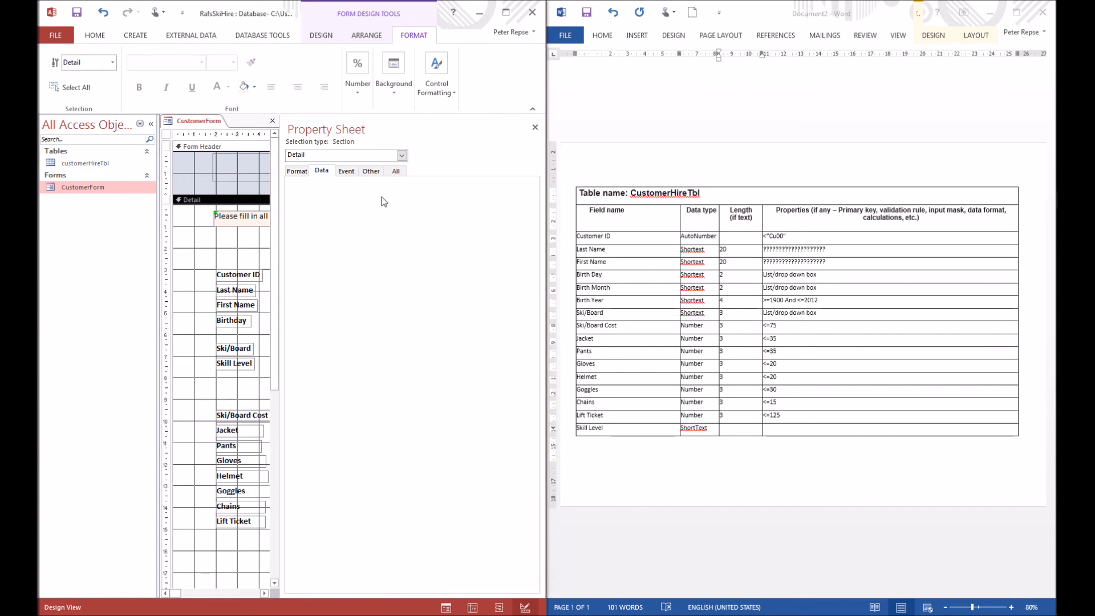
pyautogui.click(534, 125)
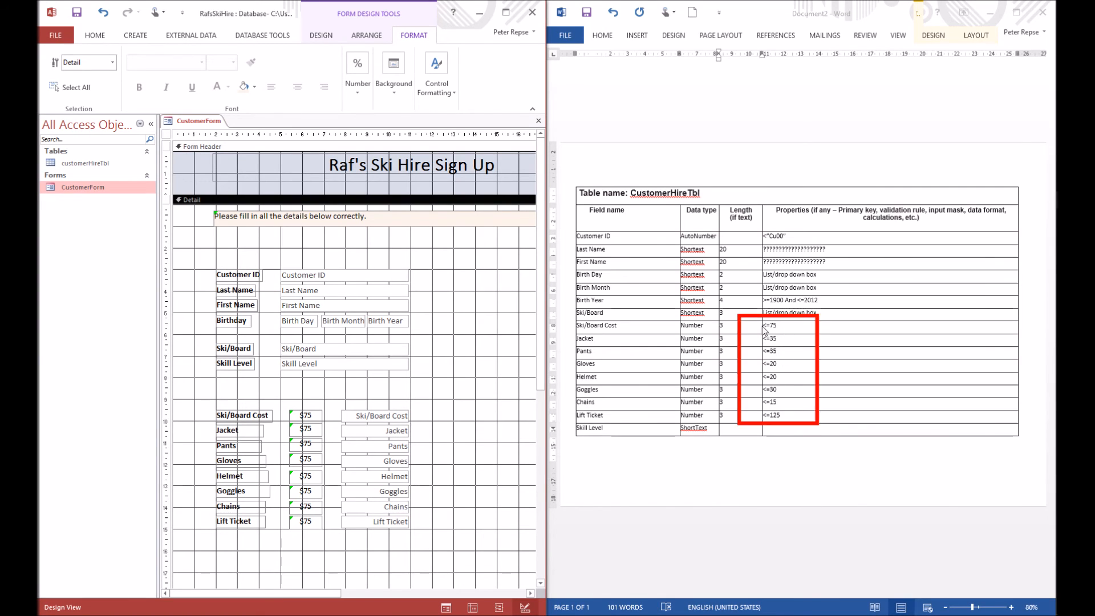
pyautogui.click(317, 429)
pyautogui.click(315, 430)
pyautogui.press('BackSpace')
pyautogui.press('BackSpace')
pyautogui.write('35')
pyautogui.click(315, 445)
pyautogui.click(315, 445)
pyautogui.write('35')
# Change the Gloves and Helmet price labels to $20.
pyautogui.click(316, 461)
pyautogui.write('20')
pyautogui.click(305, 477)
pyautogui.press('Delete')
pyautogui.press('Delete')
pyautogui.write('20')
# Set the remaining price labels to $30 for Goggles, $15 for Chains and $125 for Lift Ticket.
pyautogui.click(305, 491)
pyautogui.write('30')
pyautogui.click(307, 506)
pyautogui.write('15')
pyautogui.click(303, 521)
pyautogui.press('Delete')
pyautogui.press('Delete')
pyautogui.write('125')
pyautogui.click(436, 502)
# Restore Access to the full screen and show CustomerForm in Form View.
pyautogui.click(506, 12)
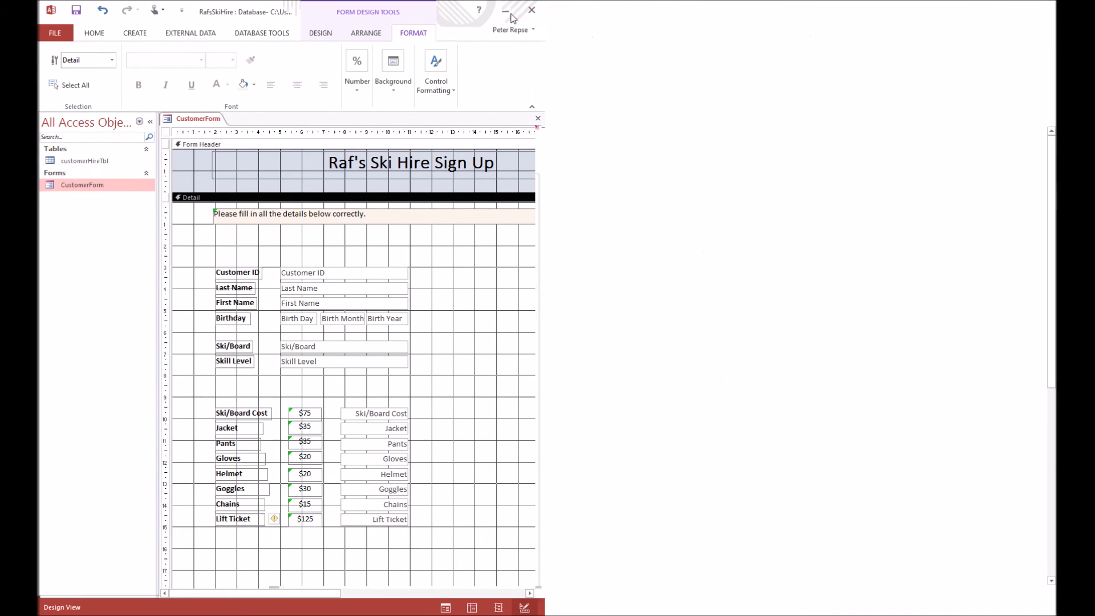
pyautogui.click(324, 32)
pyautogui.click(55, 77)
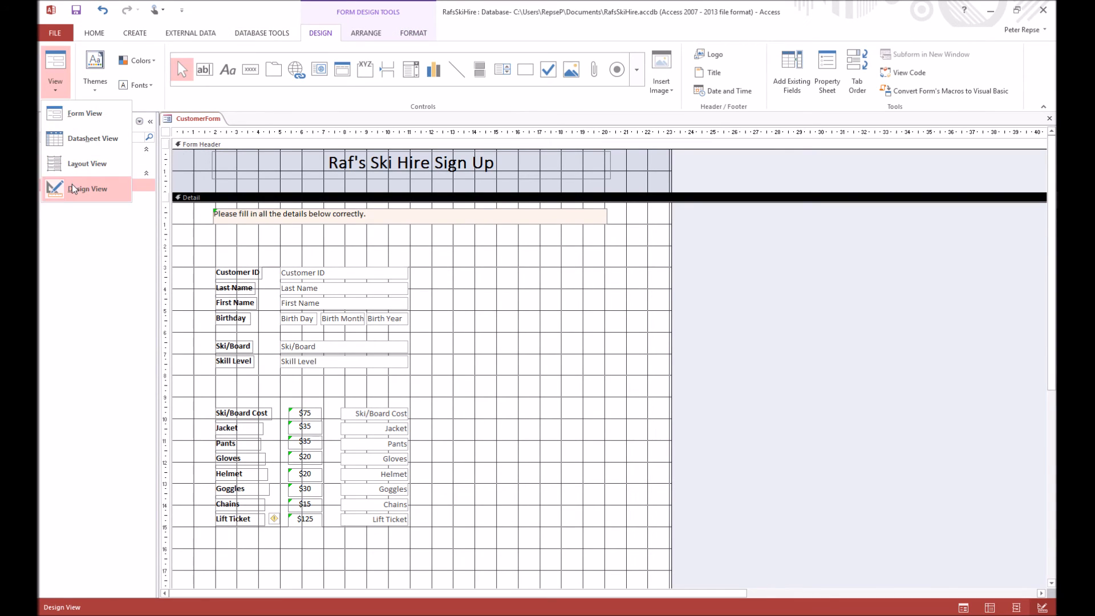
pyautogui.click(83, 113)
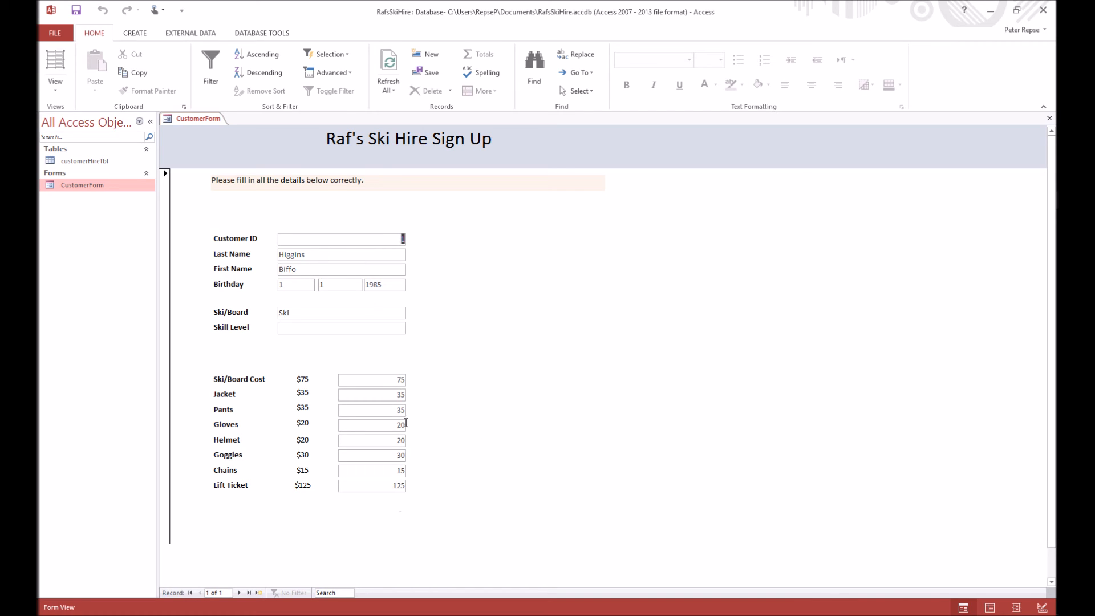
# Change the record's Ski/Board Cost to 65 and save the form.
pyautogui.doubleClick(400, 379)
pyautogui.write('65')
pyautogui.rightClick(212, 119)
pyautogui.click(216, 127)
# Open customerHireTbl, check the record's Ski/Board Cost value and close the table.
pyautogui.doubleClick(95, 161)
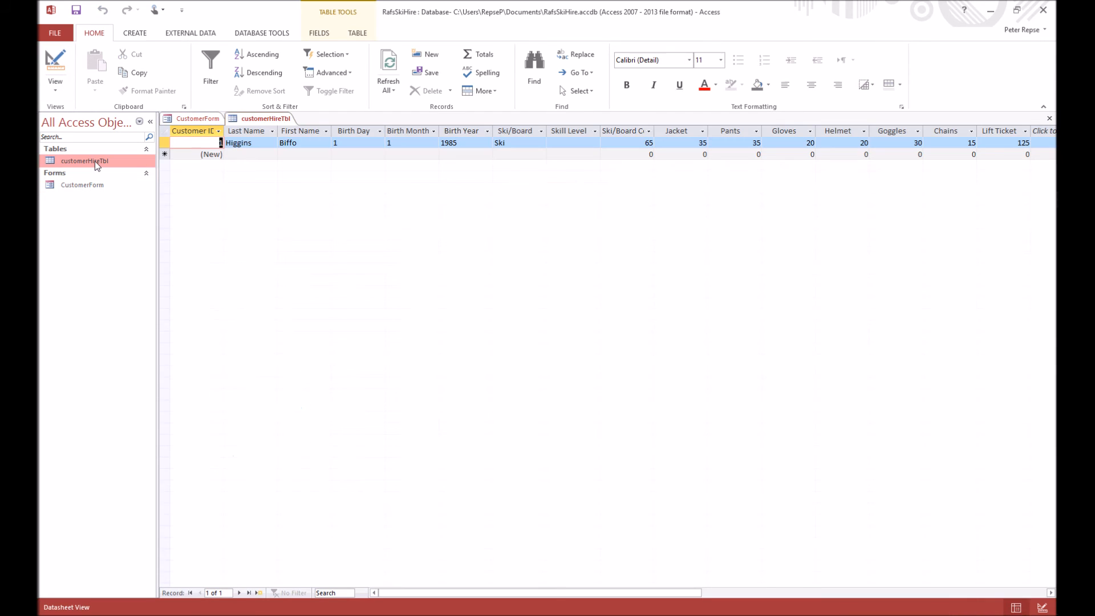
pyautogui.click(644, 142)
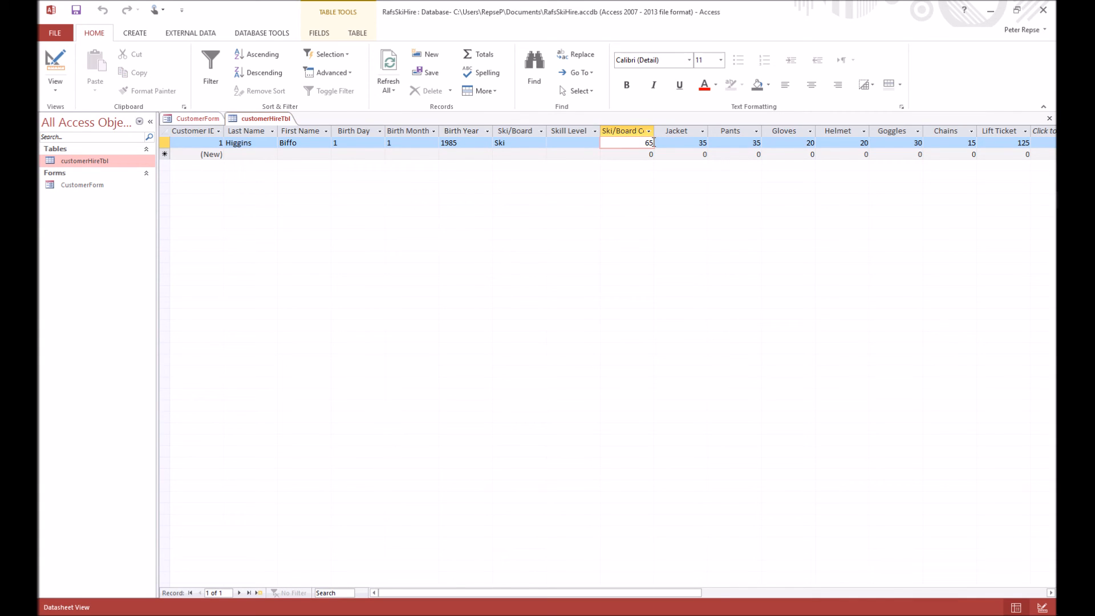
pyautogui.rightClick(284, 121)
pyautogui.click(311, 143)
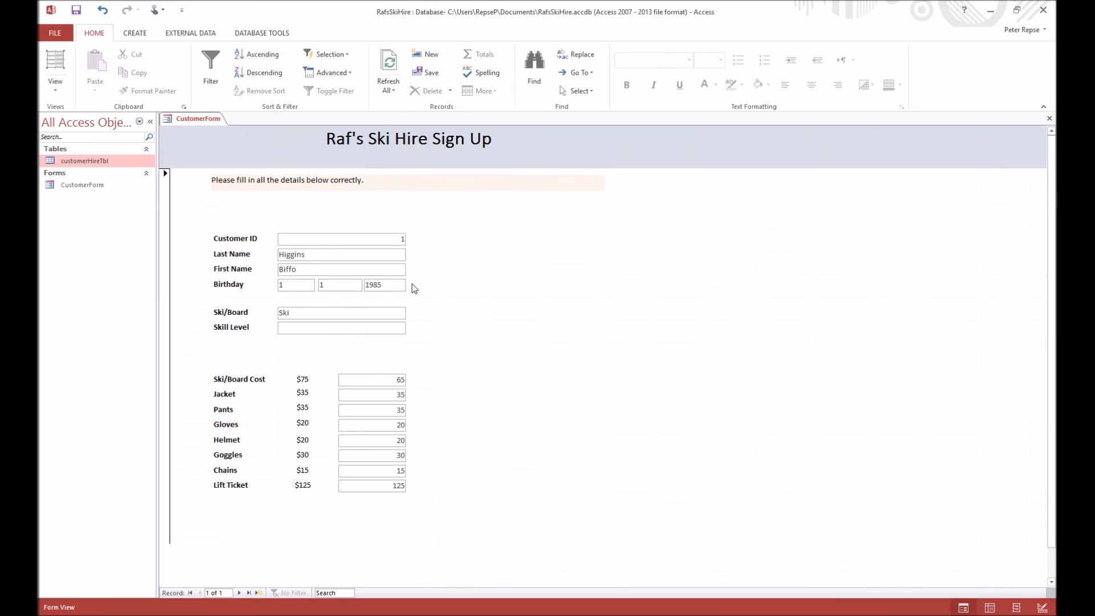
# Set the record's Ski/Board Cost to 75 in the form and return CustomerForm to Design View.
pyautogui.doubleClick(400, 379)
pyautogui.write('75')
pyautogui.click(56, 88)
pyautogui.click(71, 190)
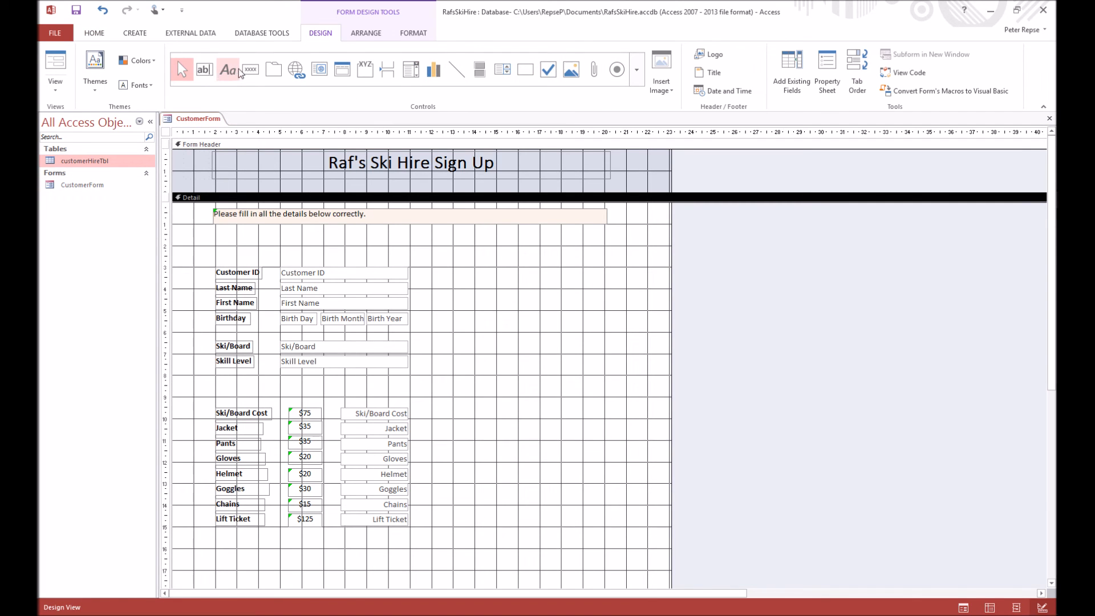
# Duplicate the "Please fill in all the details below correctly." label and place the copy between Skill Level and Ski/Board Cost.
pyautogui.click(217, 78)
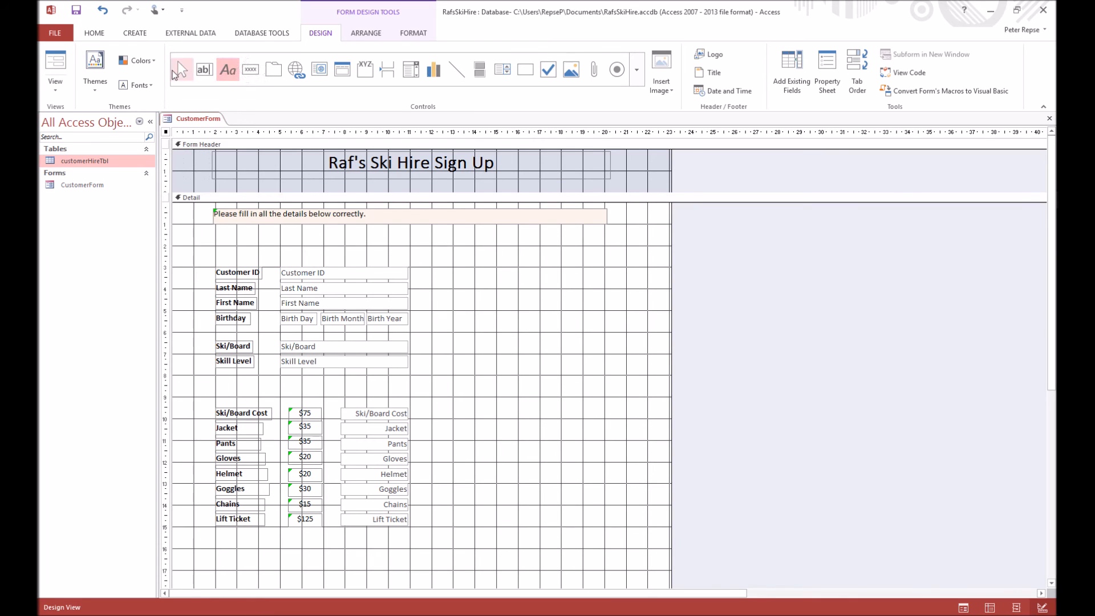
pyautogui.click(417, 221)
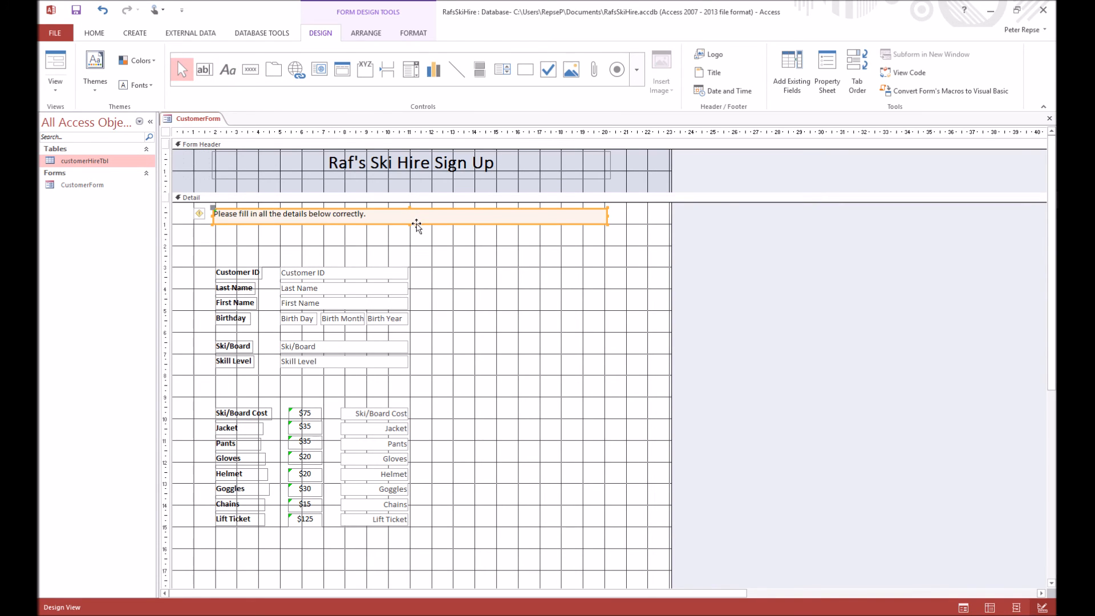
pyautogui.hotkey('ctrl', 'c')
pyautogui.hotkey('ctrl', 'v')
pyautogui.moveTo(423, 240); pyautogui.dragTo(423, 403)
# Replace the copied label's text with the spaced column headings Hire/Purchase, Standard Price and Actual Price.
pyautogui.doubleClick(237, 392)
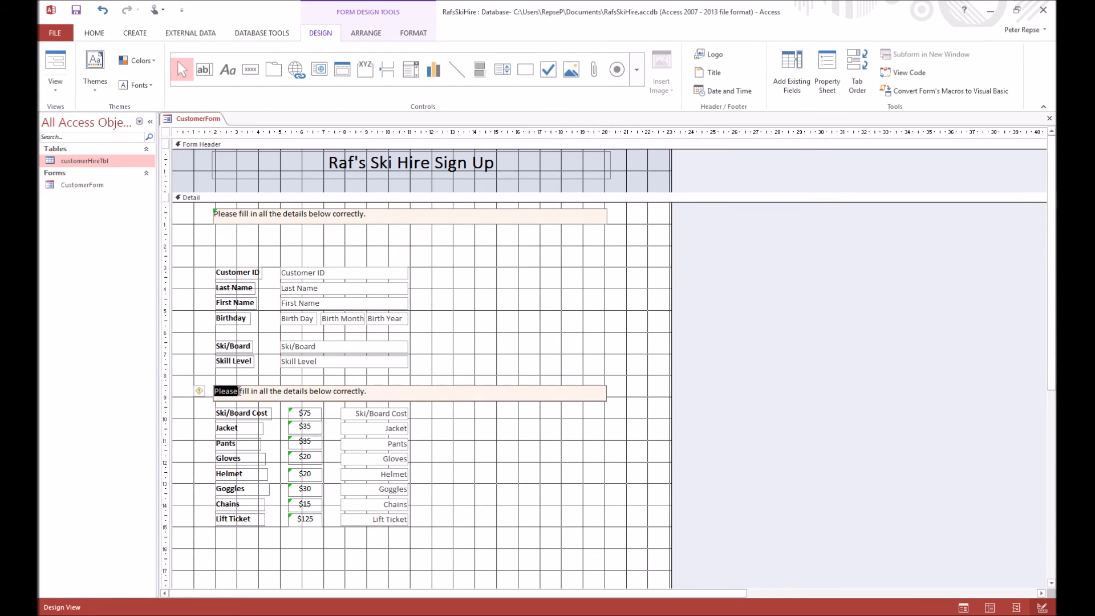
pyautogui.click(400, 391)
pyautogui.hotkey('ctrl', 'a')
pyautogui.write('Hire')
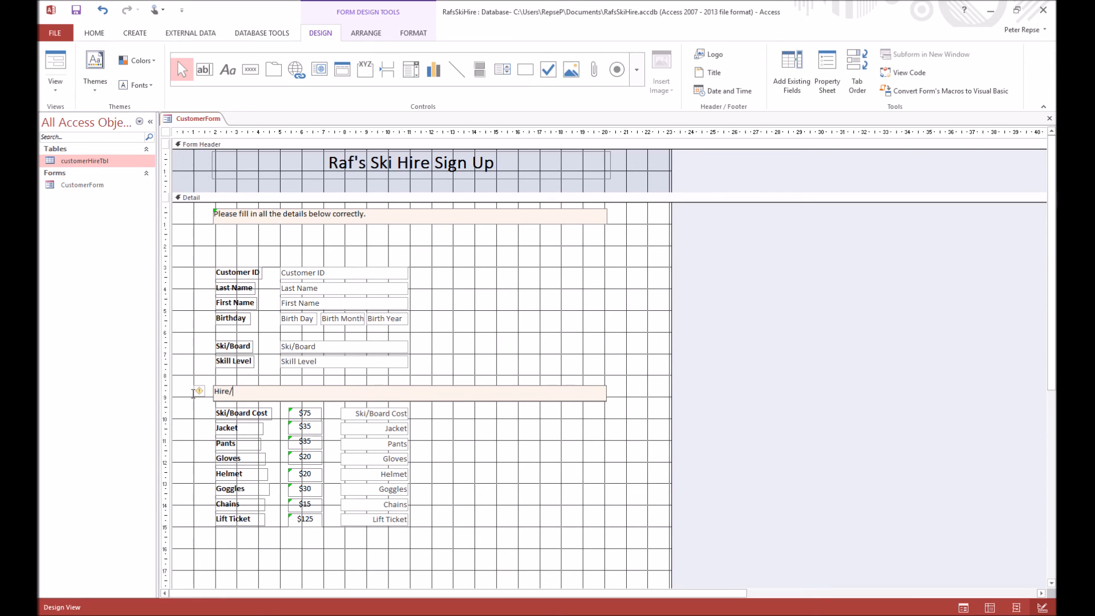
pyautogui.write('/Purchase     Standard Price         Actual Price')
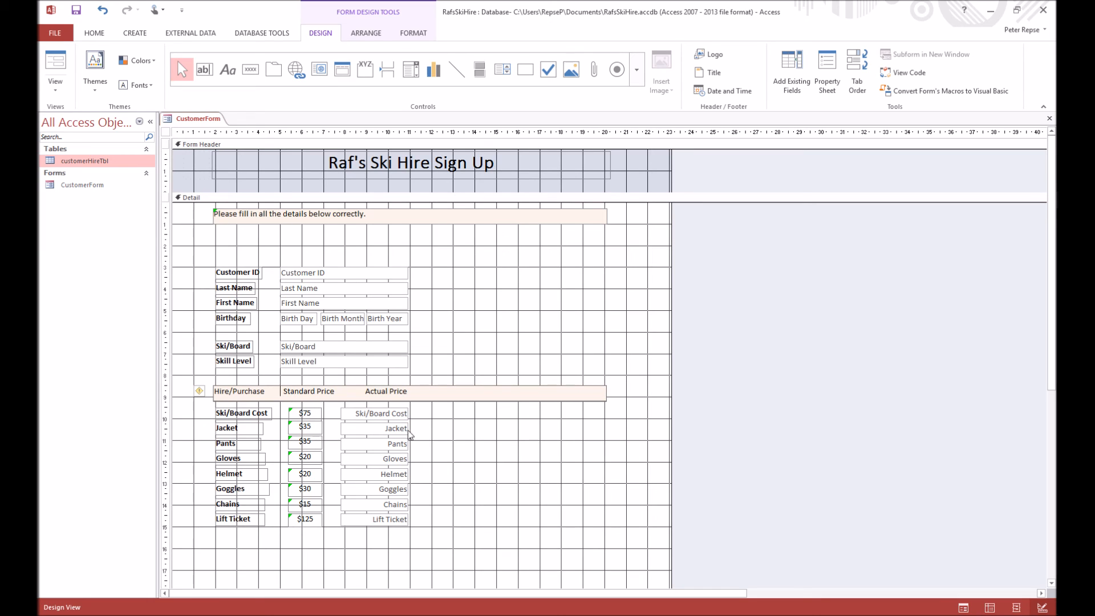
# Shift all item labels, prices and fields from Ski/Board Cost to Lift Ticket slightly right under the column headings.
pyautogui.moveTo(439, 544); pyautogui.dragTo(311, 538)
pyautogui.click(333, 411)
pyautogui.moveTo(313, 462); pyautogui.dragTo(319, 461)
pyautogui.click(561, 352)
pyautogui.click(570, 390)
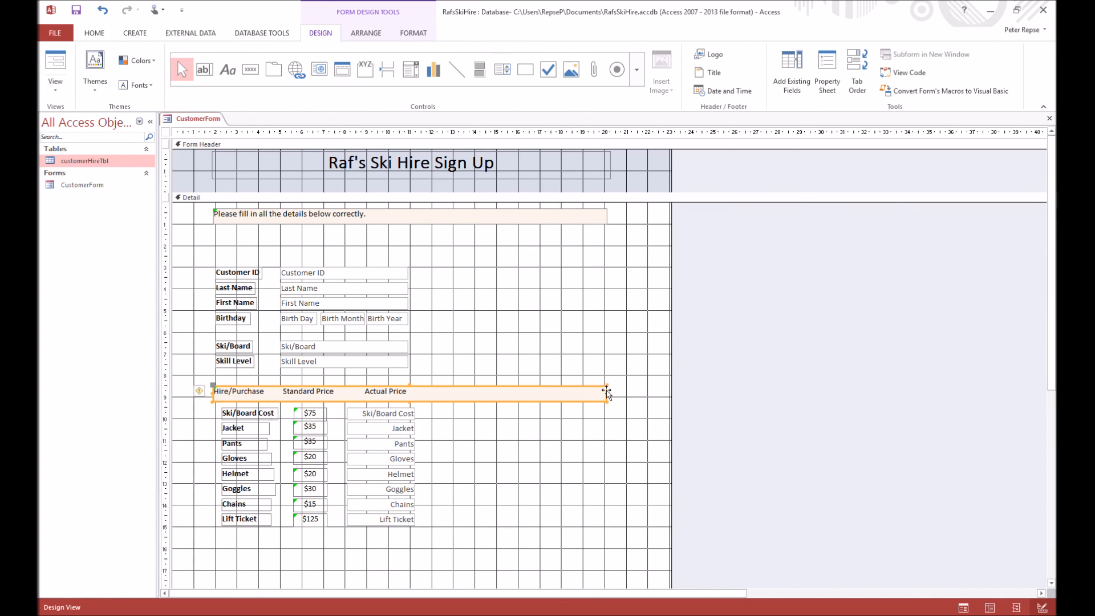
pyautogui.click(469, 460)
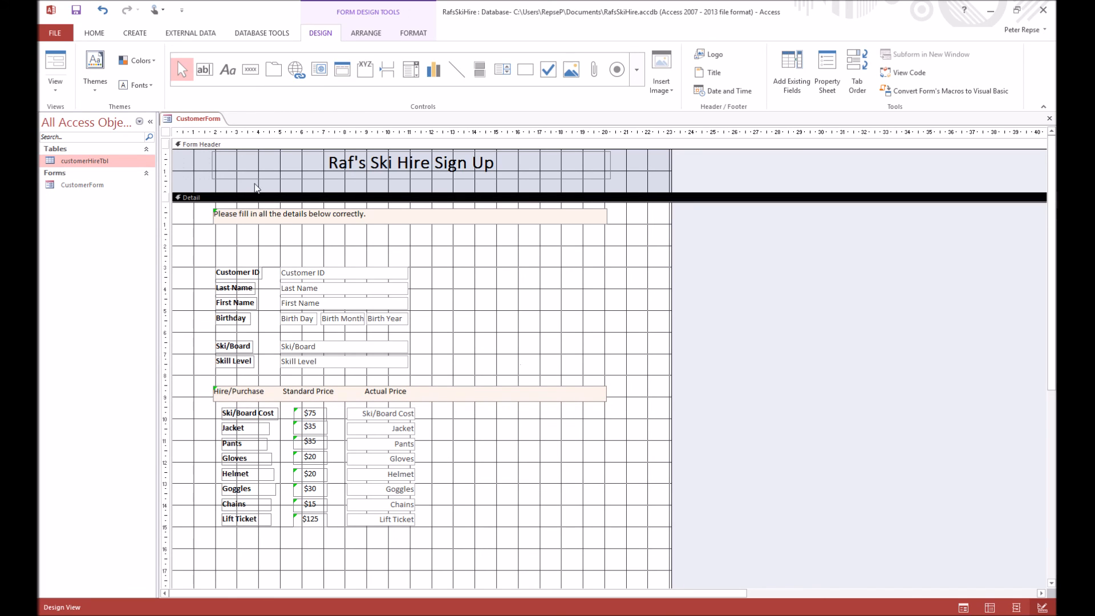
# Duplicate the column heading label and reshape the copy into a box about 6 cm wide to the right of the Ski/Board Cost field.
pyautogui.click(482, 399)
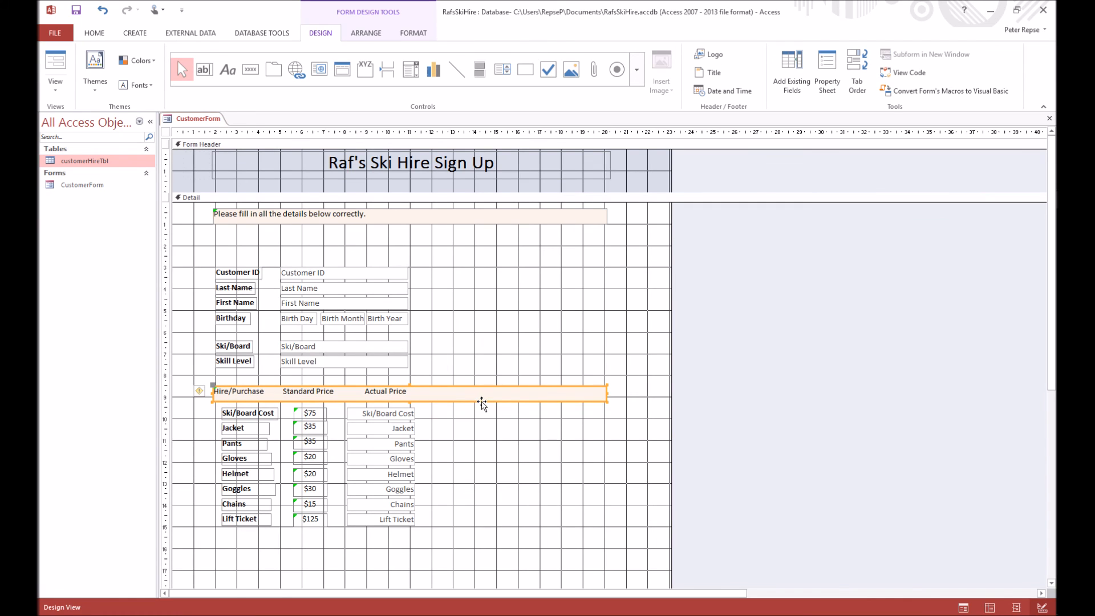
pyautogui.hotkey('ctrl', 'c')
pyautogui.hotkey('ctrl', 'v')
pyautogui.moveTo(212, 405); pyautogui.dragTo(563, 453)
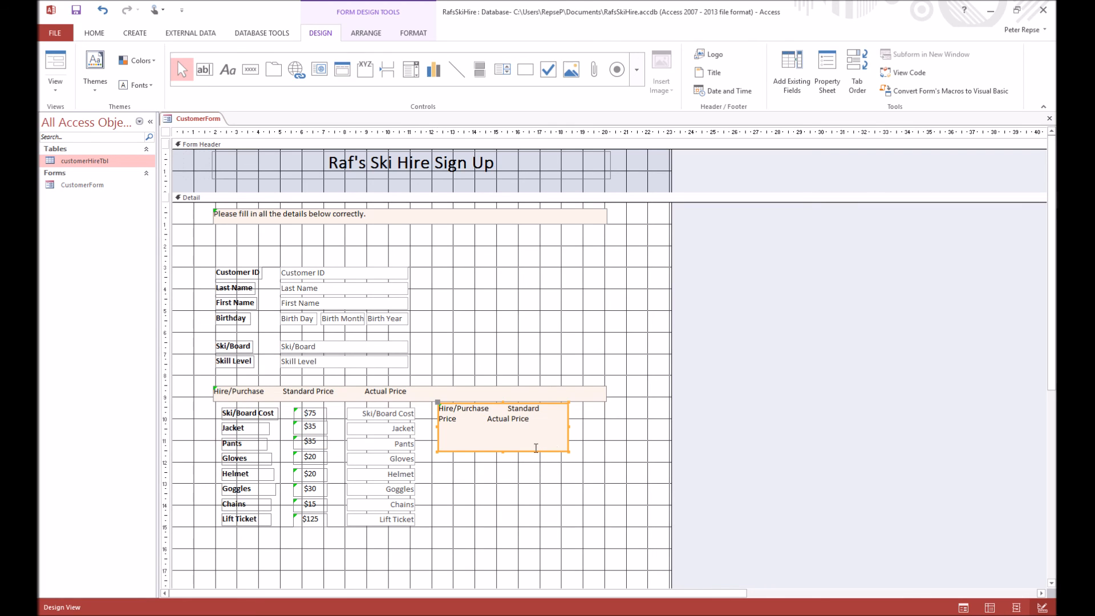
# Replace the box's text with "Enter in the price of hire. Leave blank if item was not hired.".
pyautogui.click(524, 430)
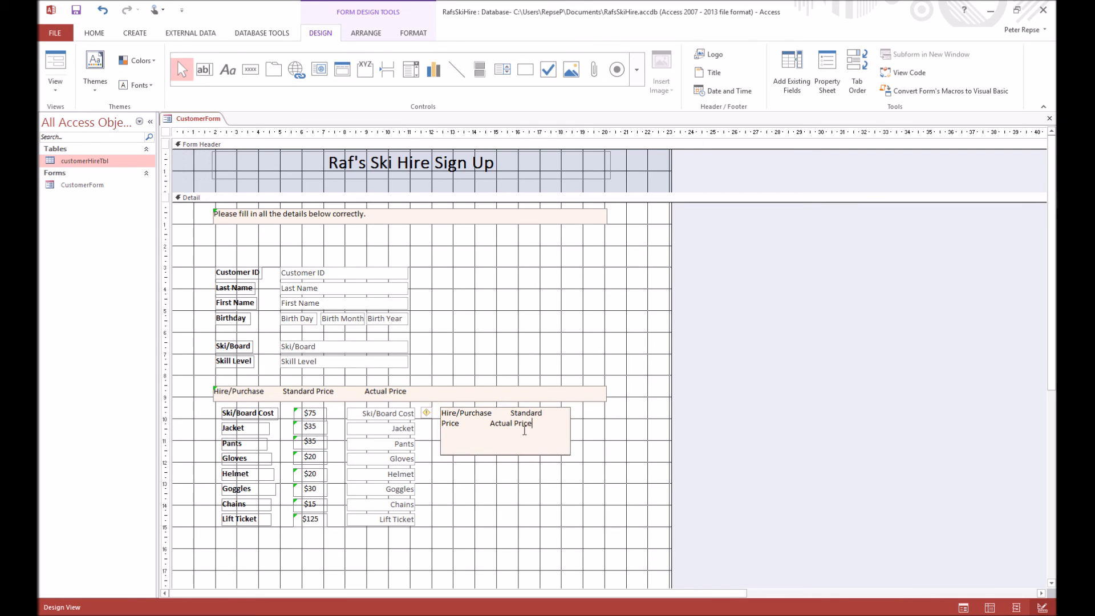
pyautogui.moveTo(531, 433); pyautogui.dragTo(406, 417)
pyautogui.write('Enter in ')
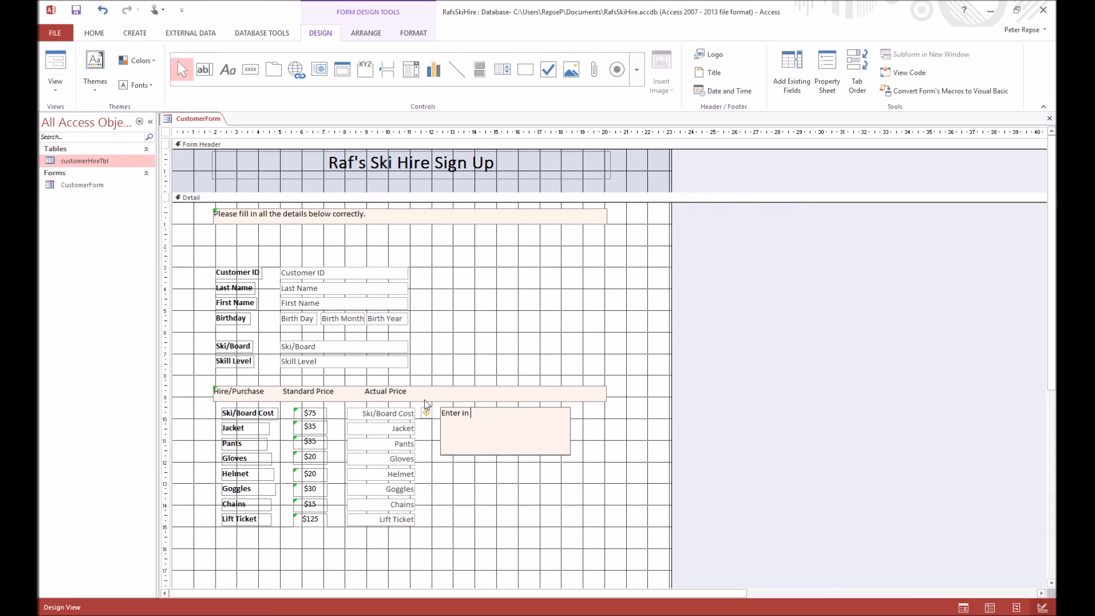
pyautogui.write('the price of hire. Leave blank if item was not hired.')
# Move all controls below the top instruction label up together to close the gap beneath it.
pyautogui.moveTo(193, 247); pyautogui.dragTo(641, 574)
pyautogui.moveTo(392, 264); pyautogui.dragTo(391, 231)
pyautogui.click(594, 484)
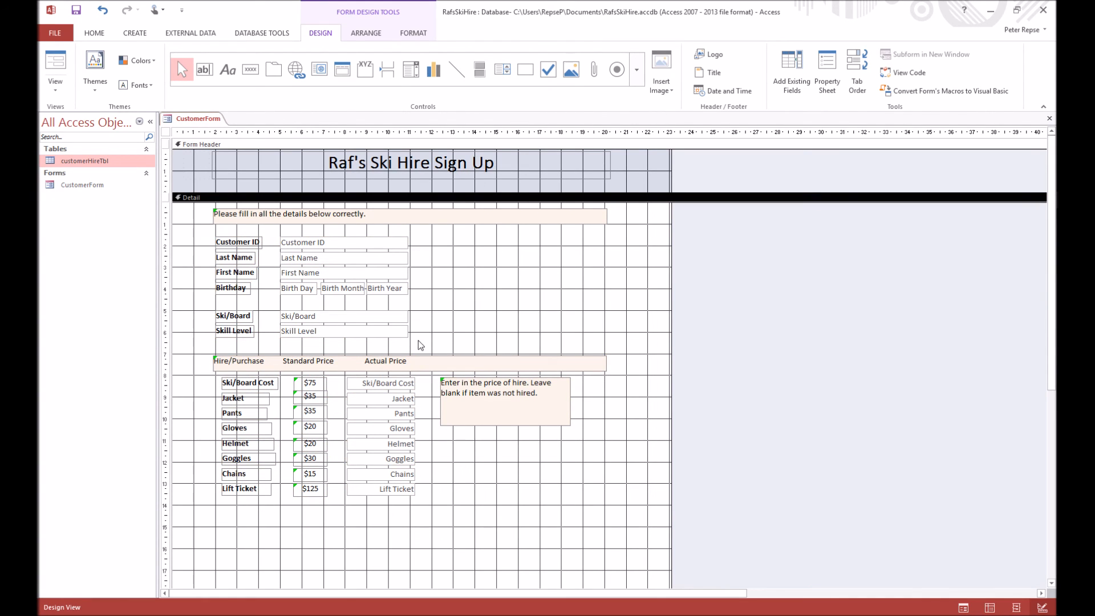
# Right-align the text in the fields from Customer ID to Skill Level, including the three birthday fields.
pyautogui.moveTo(422, 344); pyautogui.dragTo(276, 236)
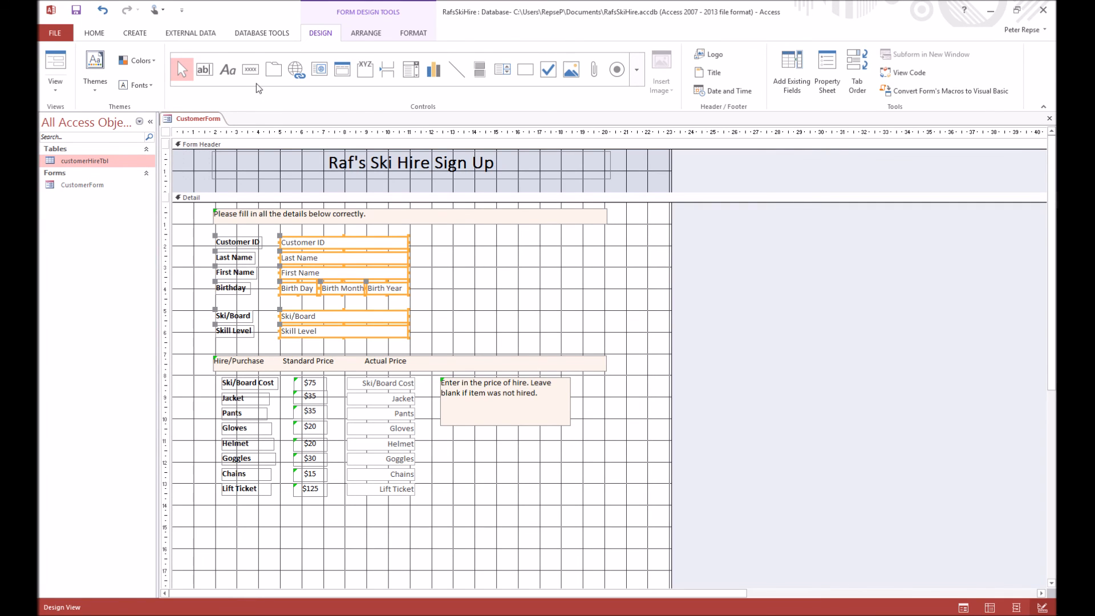
pyautogui.click(414, 32)
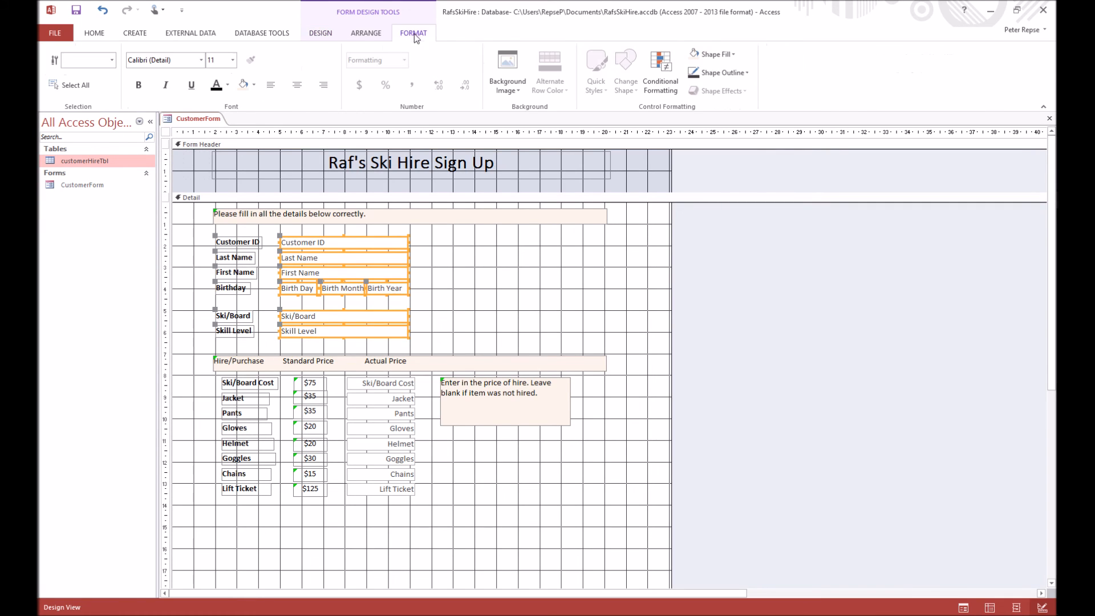
pyautogui.click(324, 85)
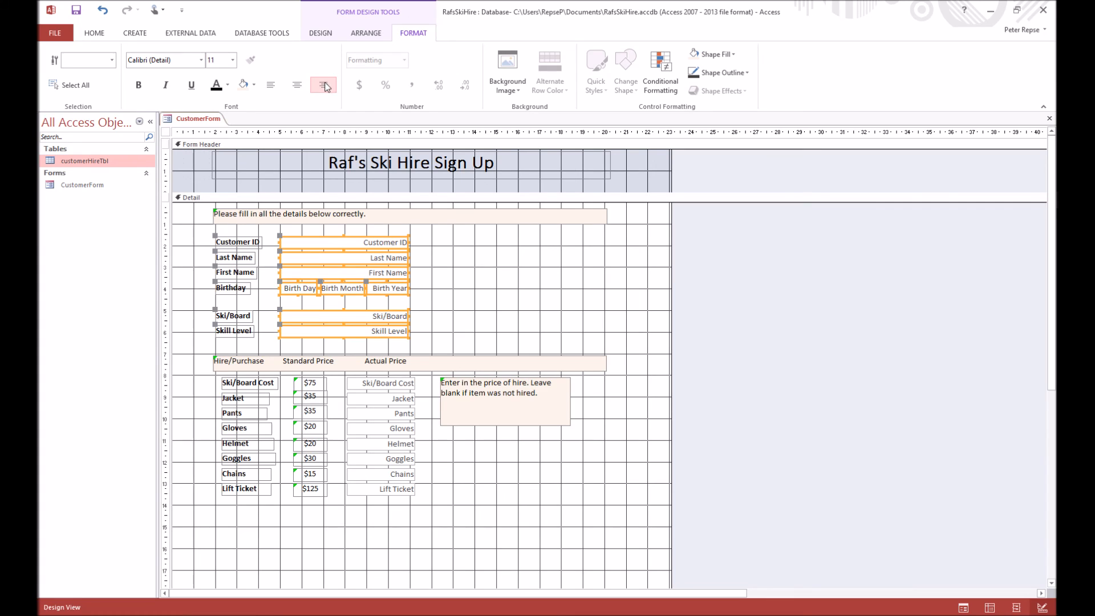
pyautogui.click(445, 293)
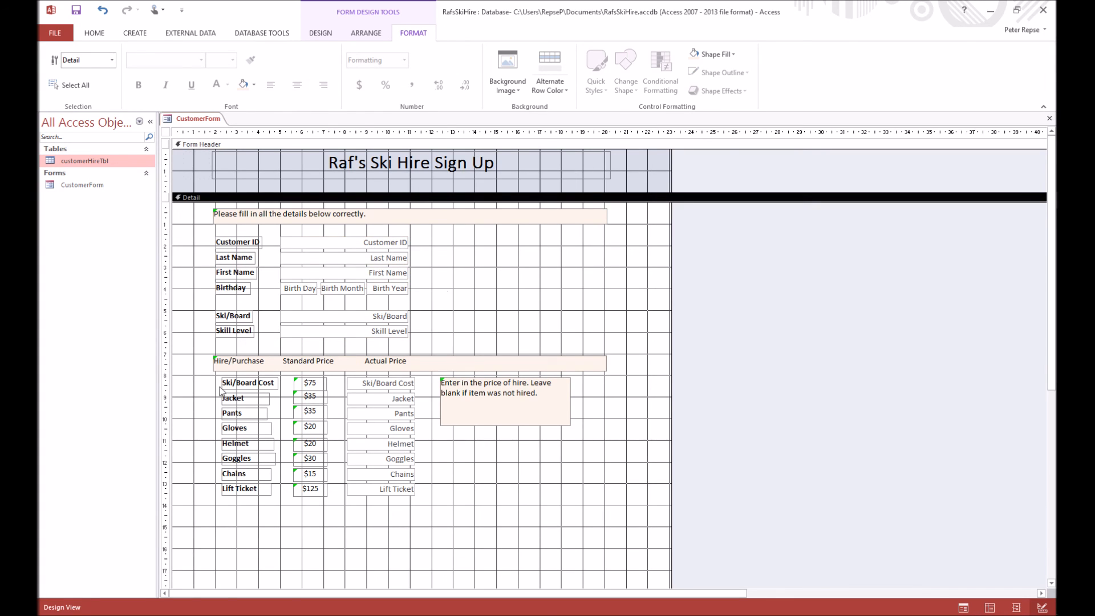
# Show CustomerForm in Form View to check the new layout and alignment.
pyautogui.click(321, 33)
pyautogui.click(55, 85)
pyautogui.click(80, 113)
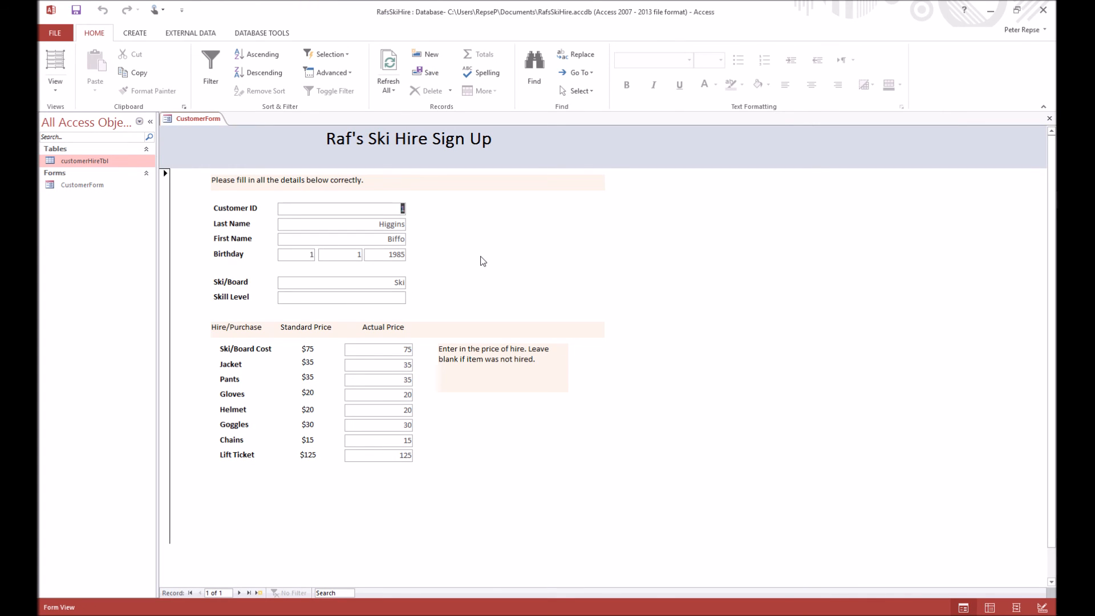